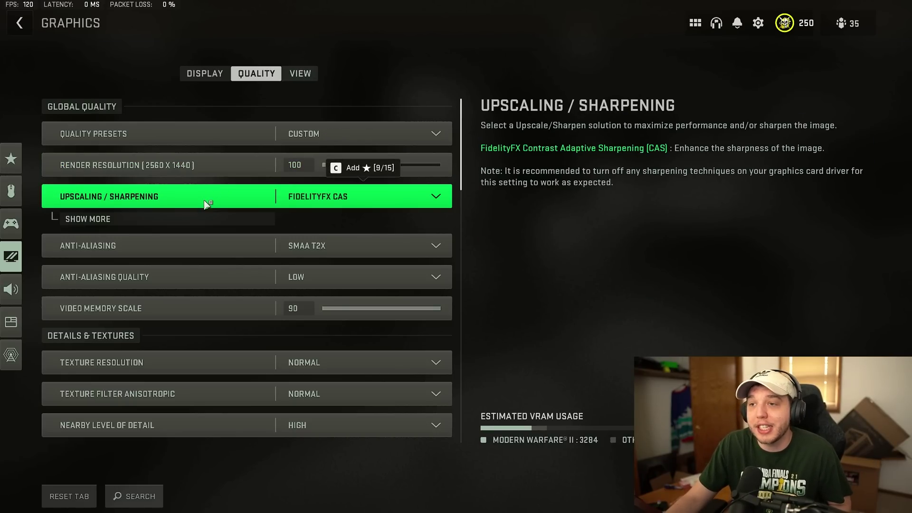
Set Upscaling / Sharpening to AMD FSR 1.0 and view its available quality presets.
click(377, 201)
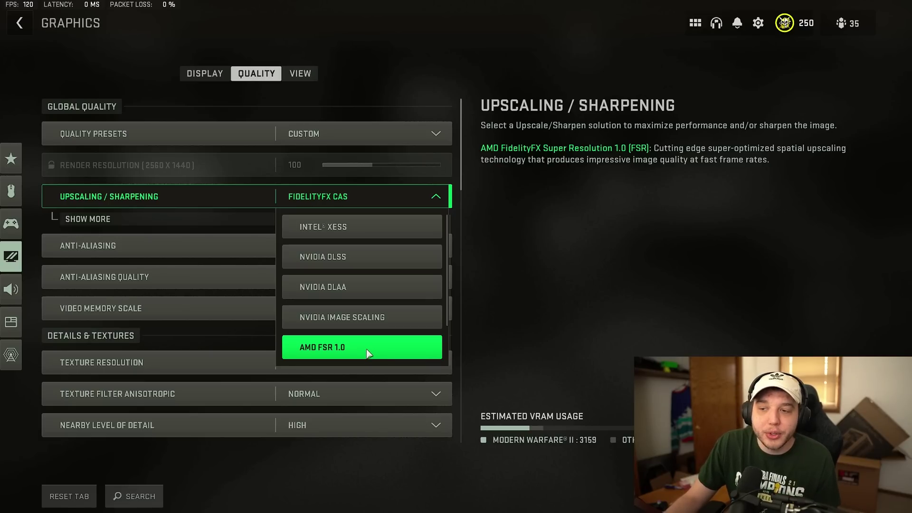
click(368, 354)
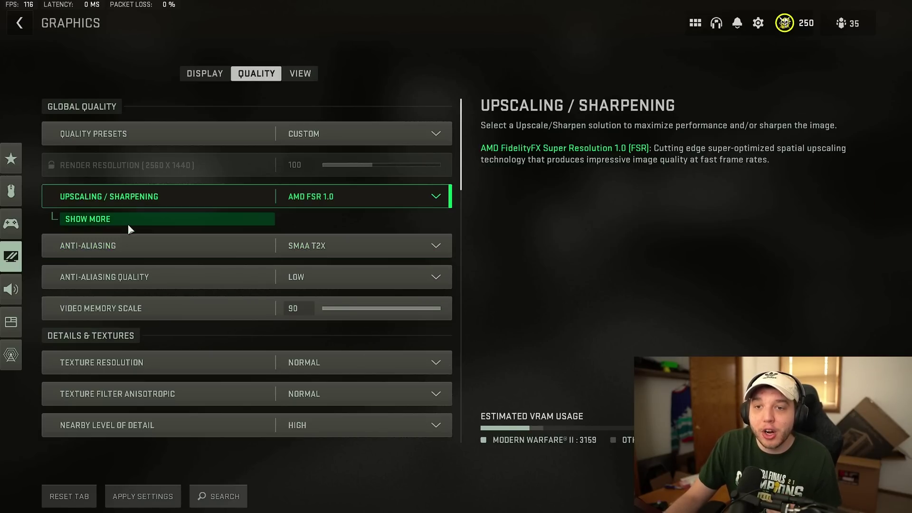
click(109, 223)
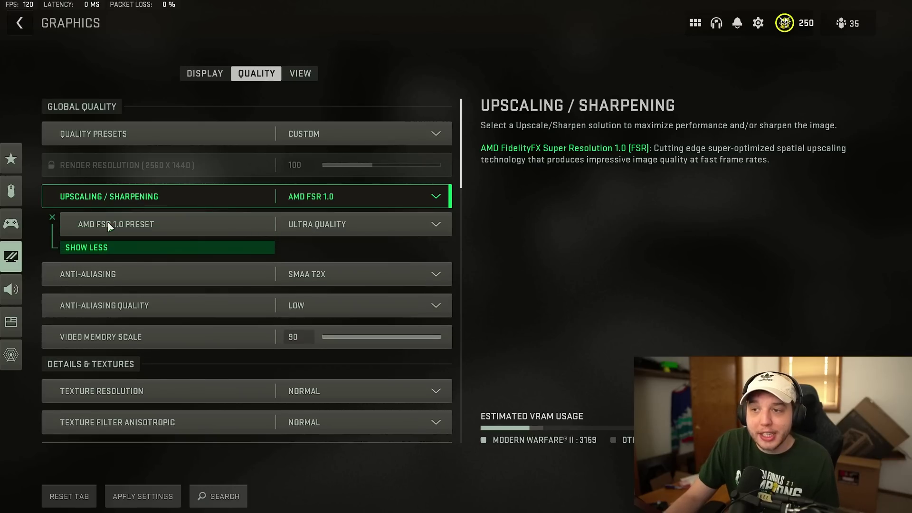
click(378, 232)
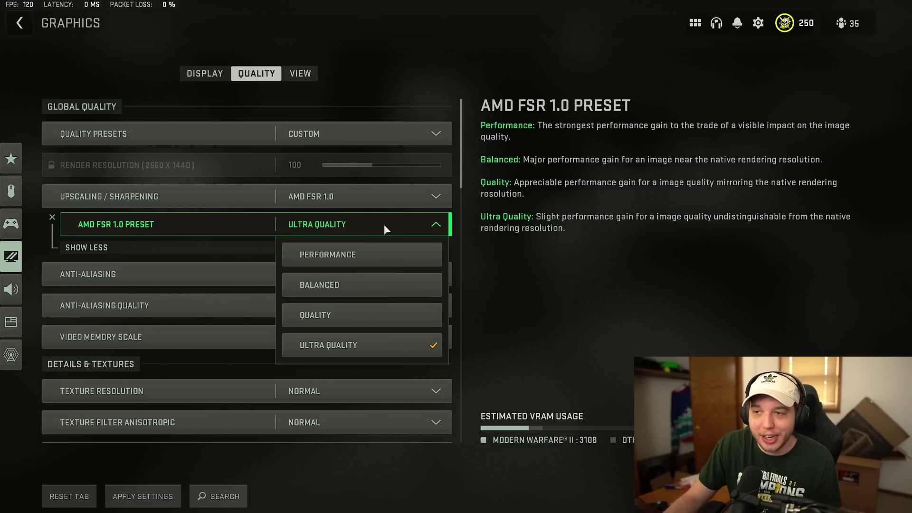
click(381, 226)
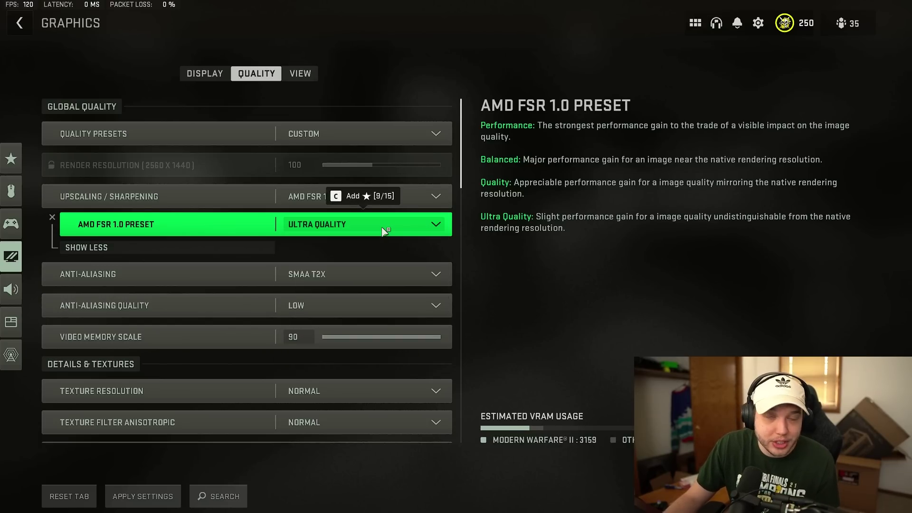
Set Upscaling / Sharpening to FidelityFX CAS and expand its additional strength setting.
click(331, 196)
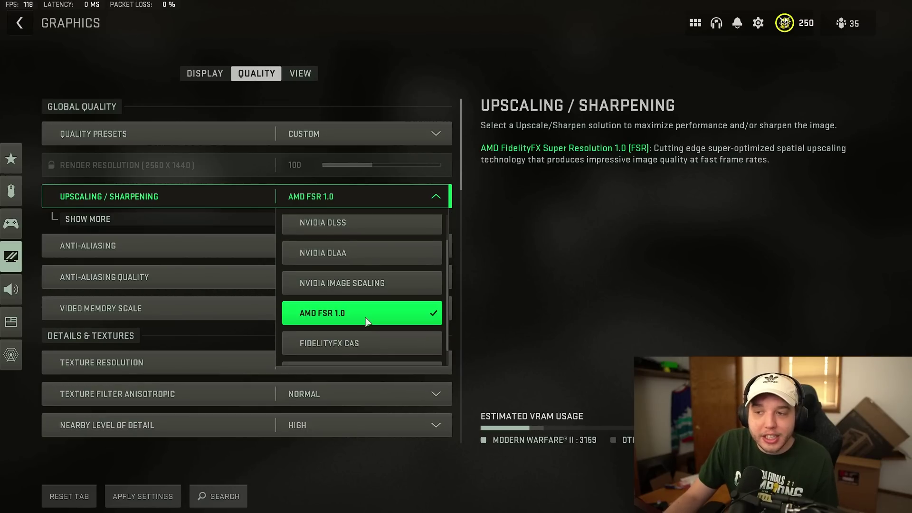
click(362, 325)
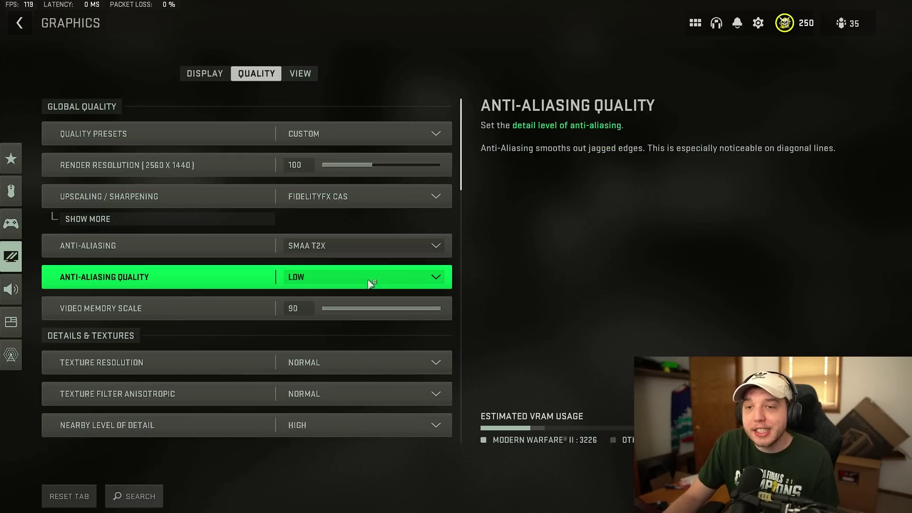
click(198, 219)
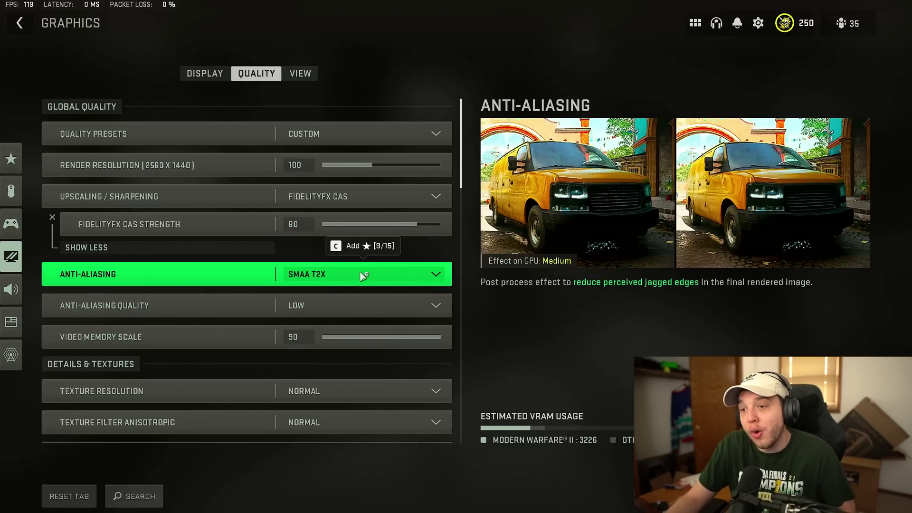
Set Anti-Aliasing to Filmic SMAA T2X and Anti-Aliasing Quality to Normal.
click(359, 276)
click(357, 336)
click(325, 306)
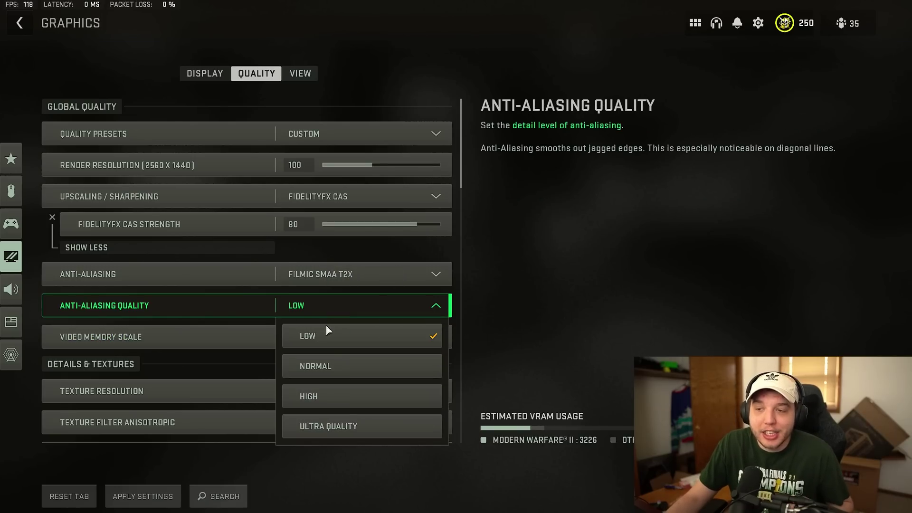
click(331, 366)
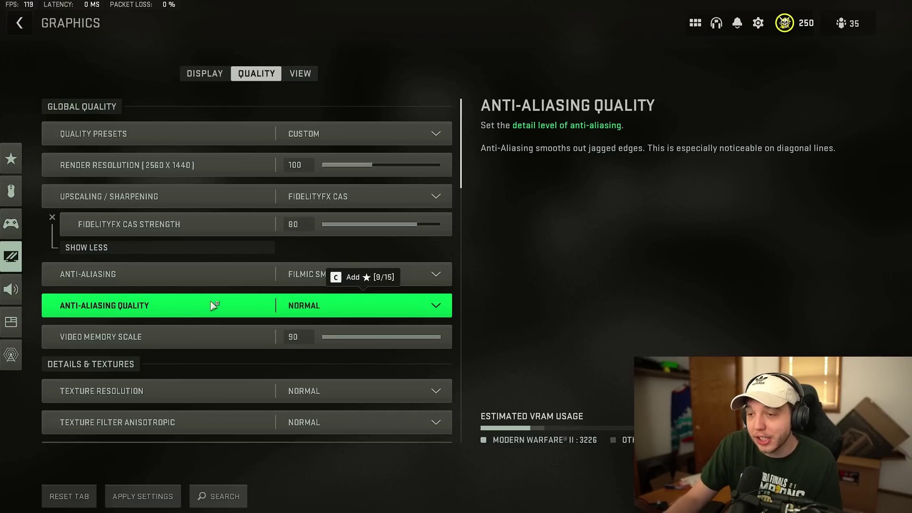
Set Anti-Aliasing Quality to Low and Anti-Aliasing to SMAA T2X.
click(366, 307)
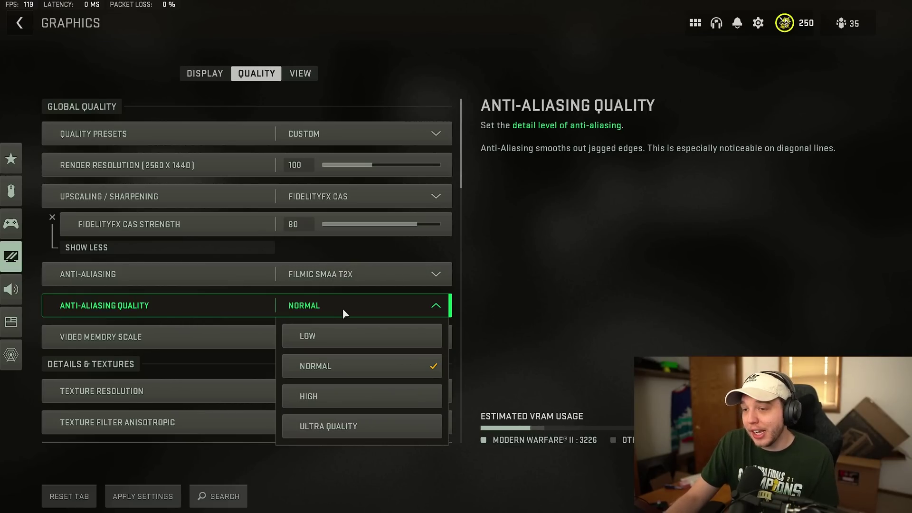
click(318, 337)
click(333, 274)
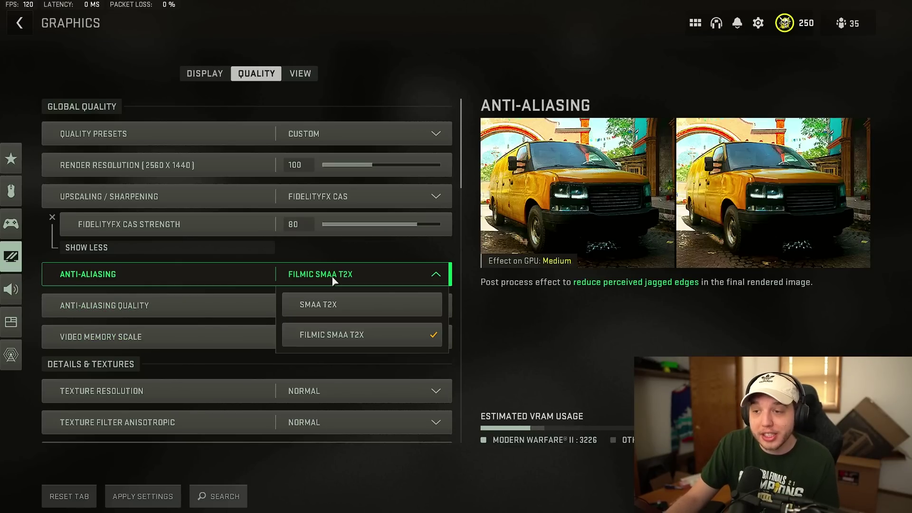
click(336, 307)
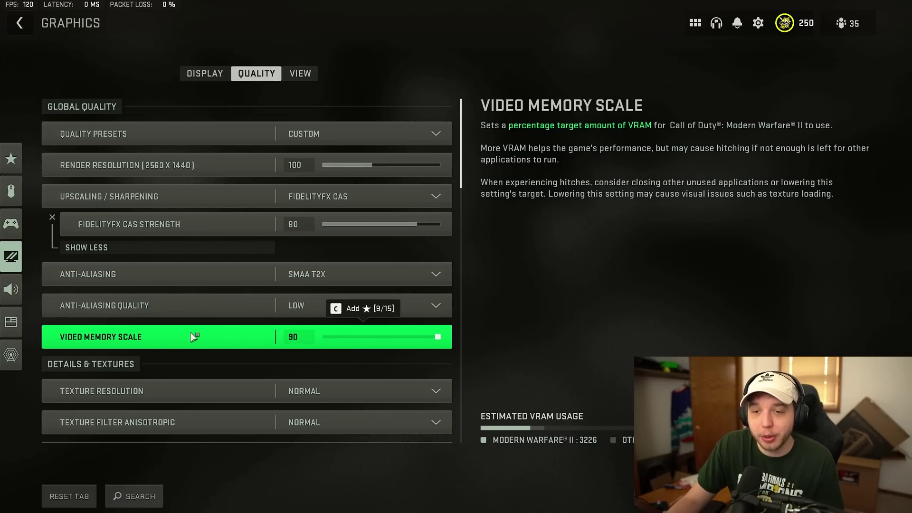
Try Texture Resolution at Low and Very Low, and return it to Normal.
scroll(190, 333, down, 3)
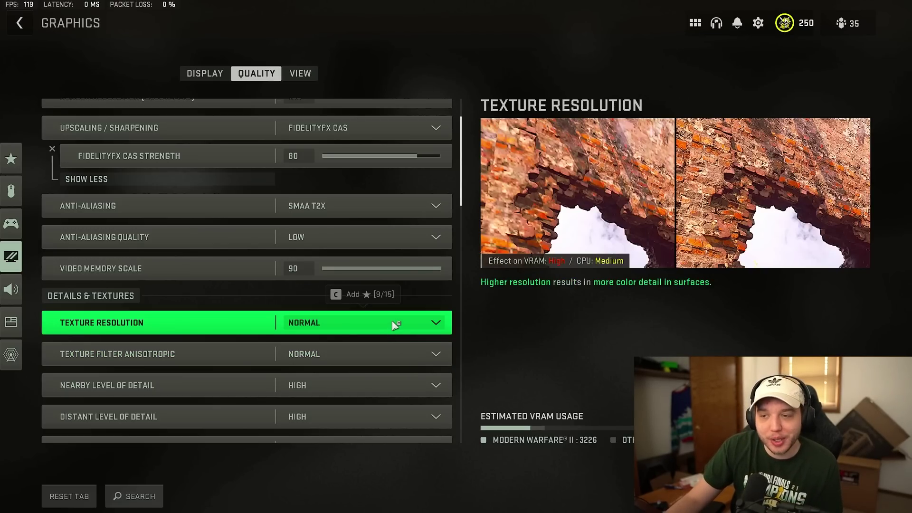
click(395, 325)
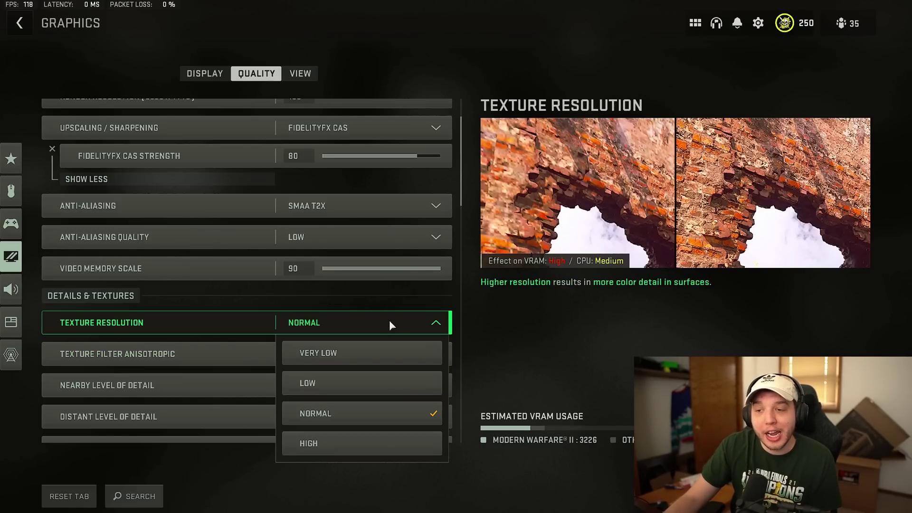
click(358, 383)
click(355, 327)
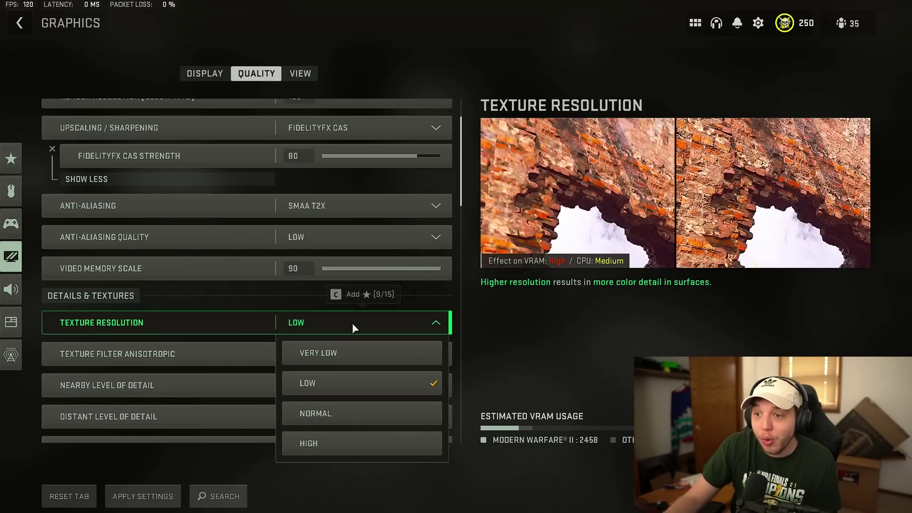
click(350, 356)
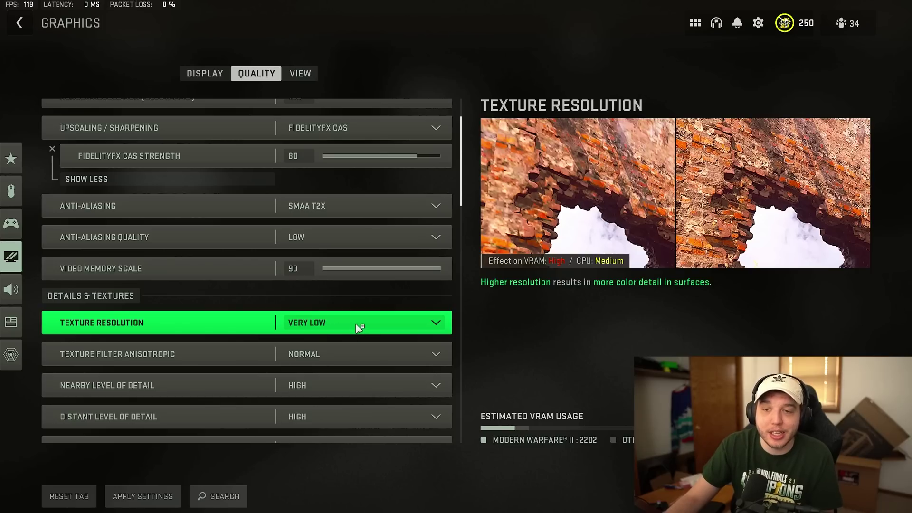
click(368, 324)
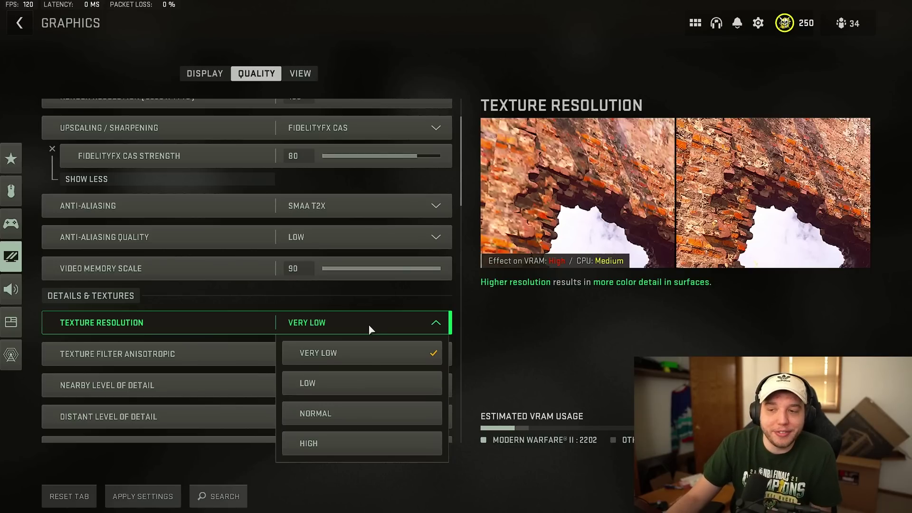
click(347, 412)
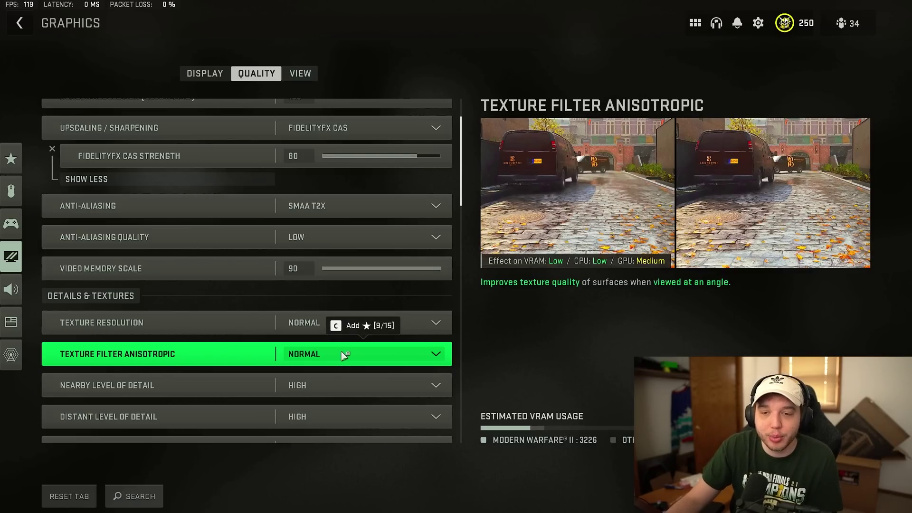
Review the remaining quality settings, from Details & Textures through Shadow & Lighting to Post Processing Effects.
scroll(339, 349, down, 3)
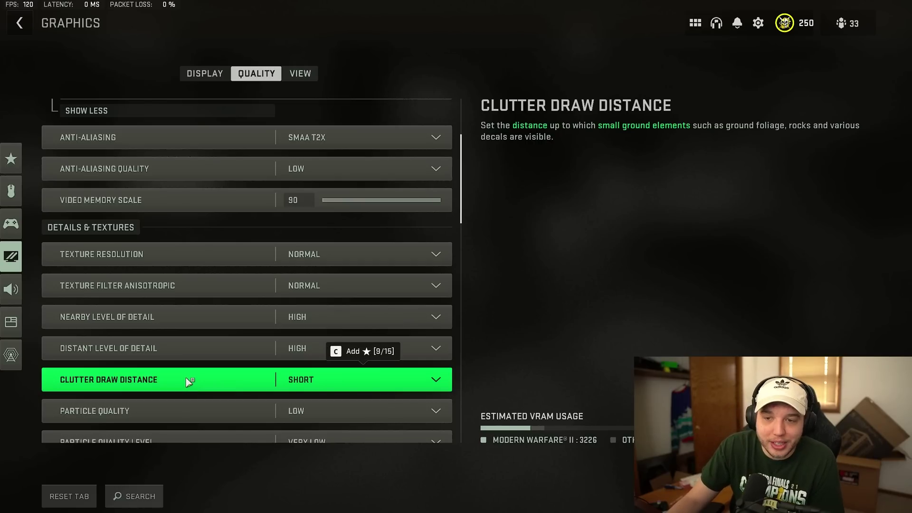
scroll(186, 378, down, 2)
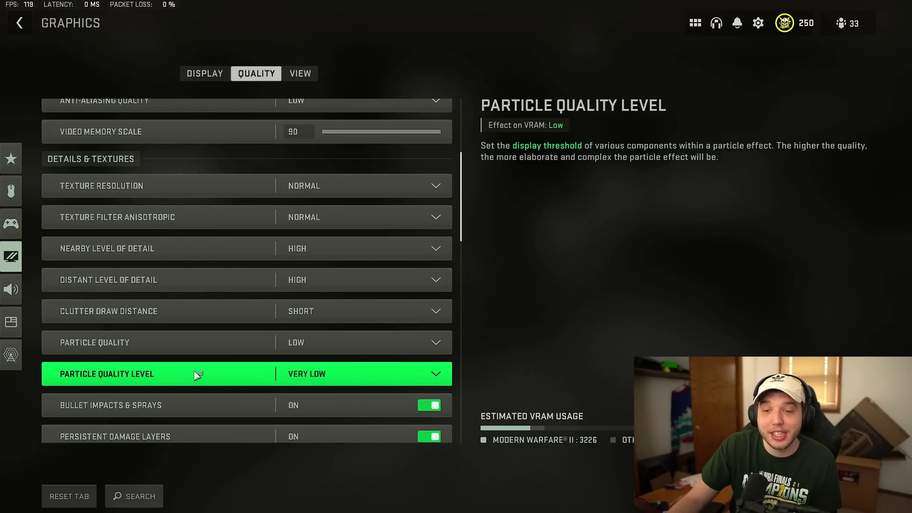
scroll(194, 372, down, 2)
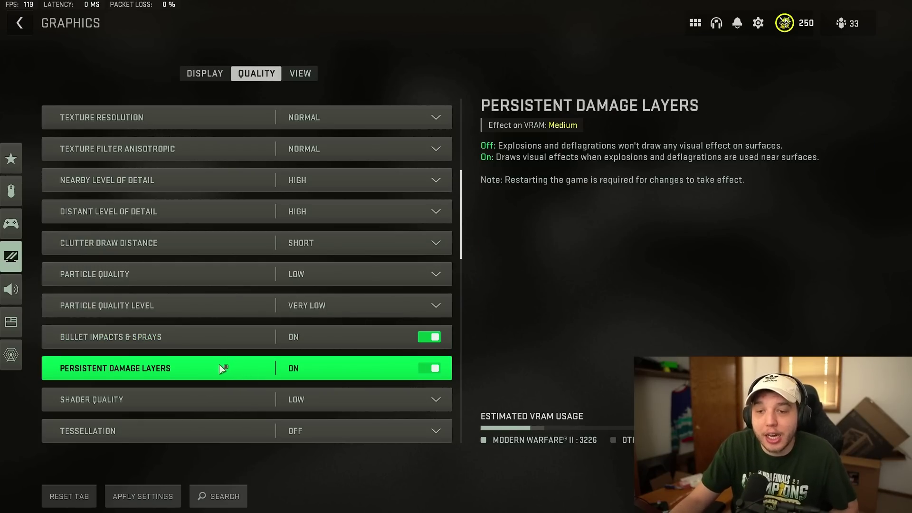
scroll(222, 369, down, 2)
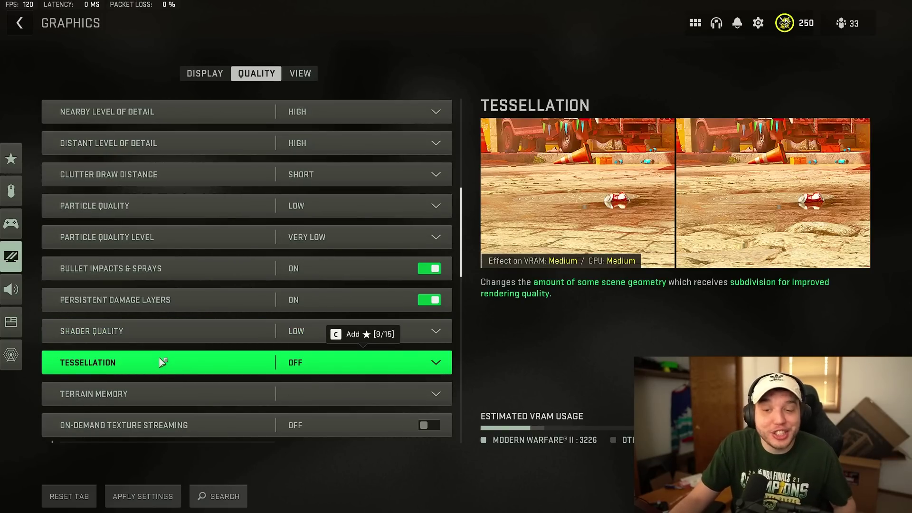
scroll(161, 363, down, 5)
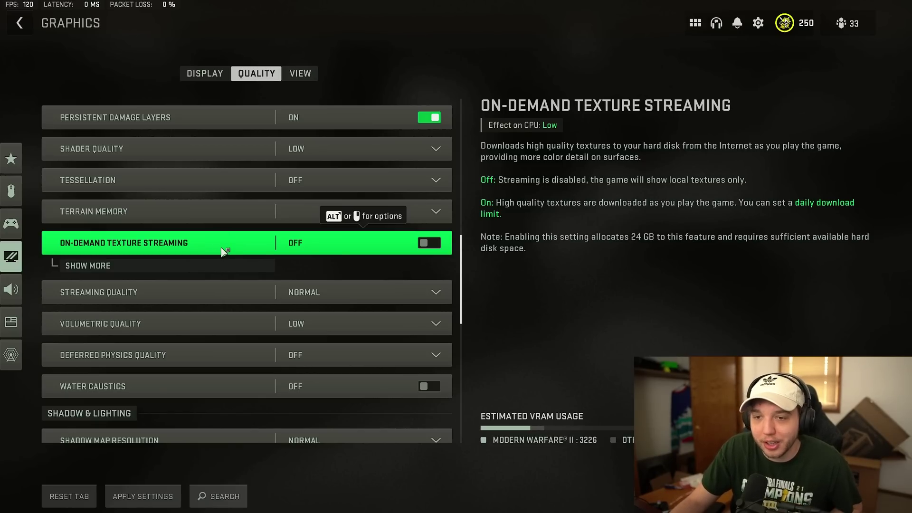
scroll(214, 259, down, 1)
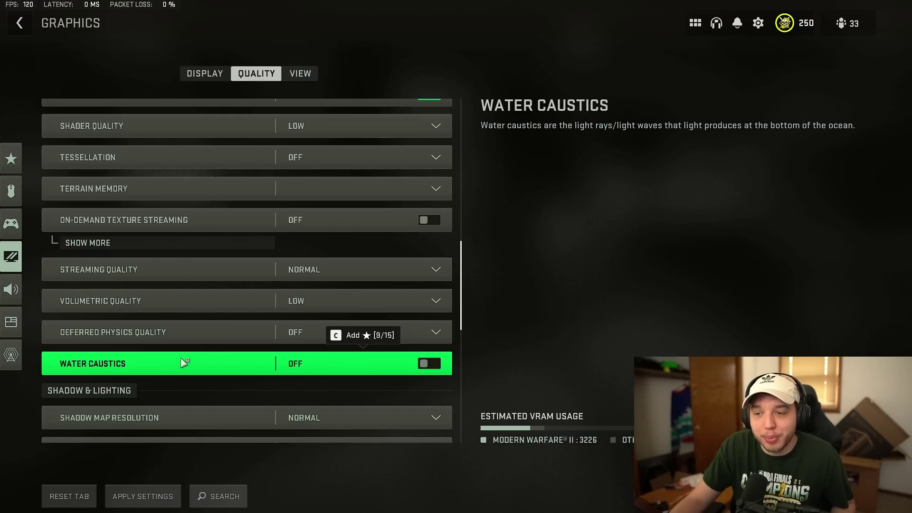
scroll(182, 358, down, 3)
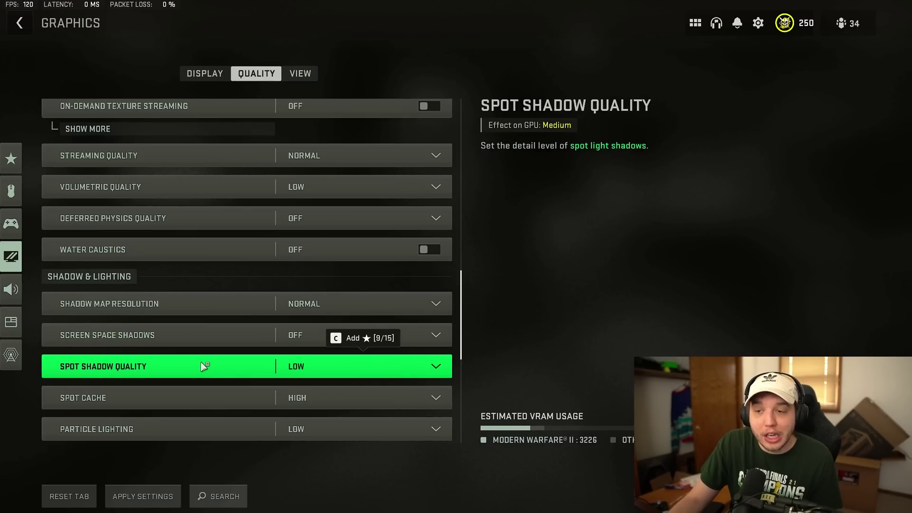
scroll(203, 368, down, 1)
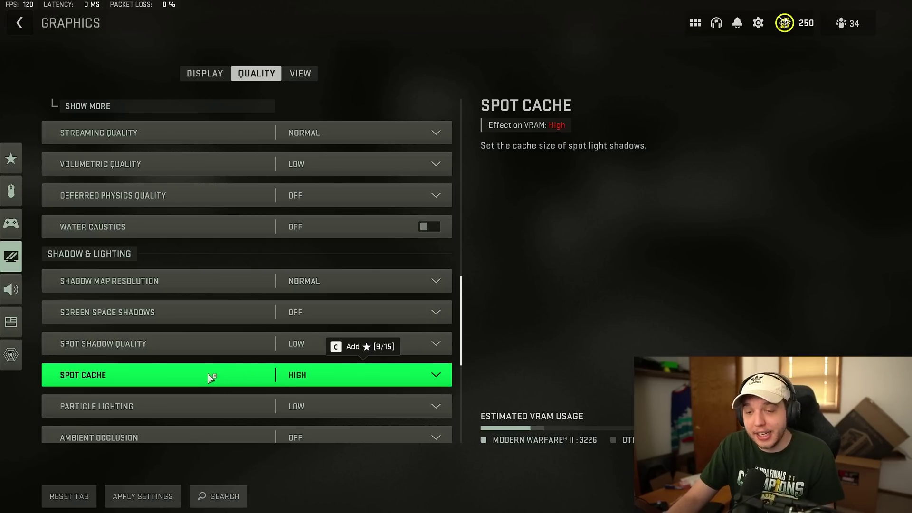
scroll(211, 378, down, 2)
scroll(198, 361, down, 1)
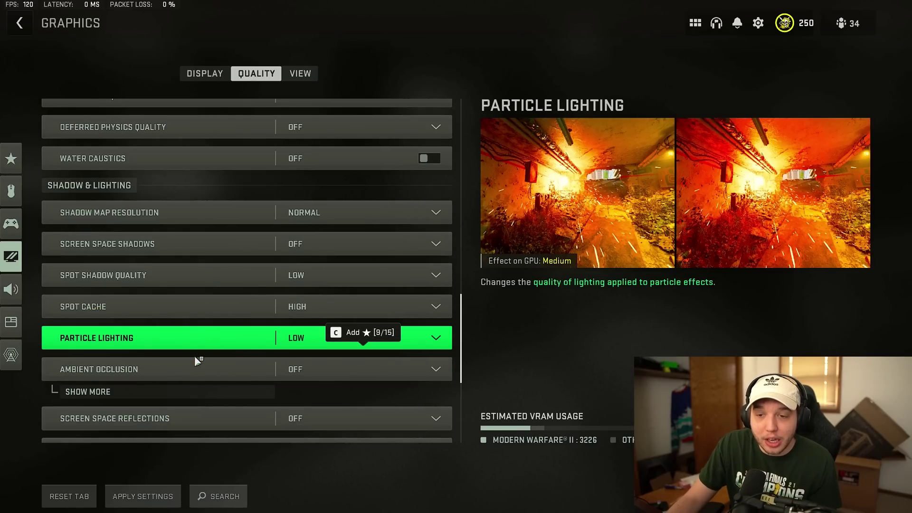
scroll(195, 357, down, 1)
scroll(197, 346, down, 5)
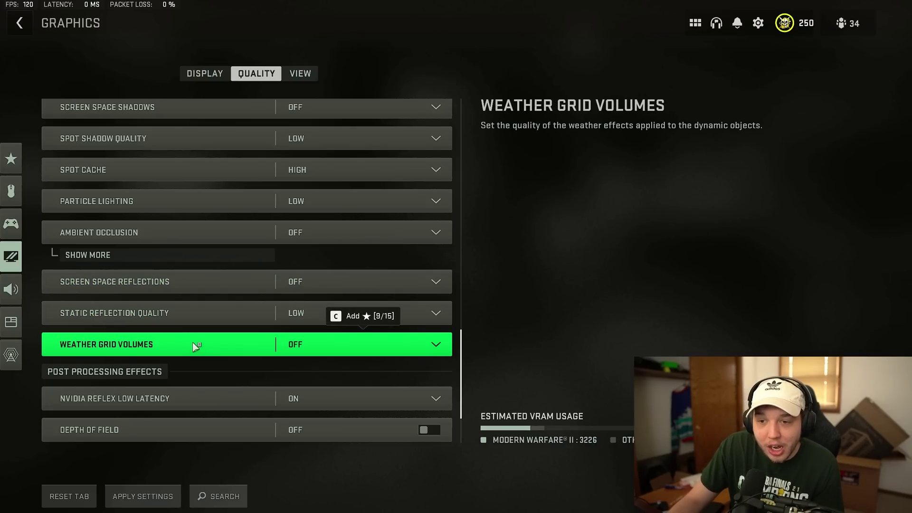
scroll(195, 346, down, 4)
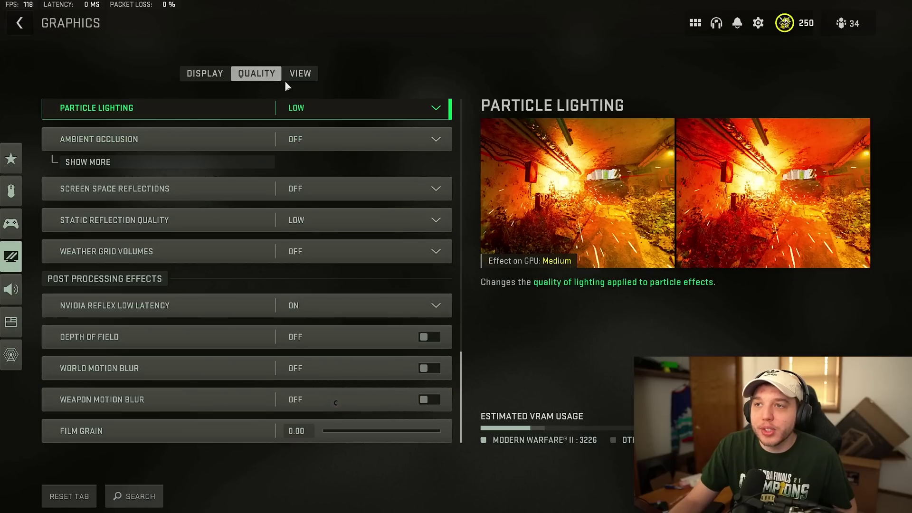
Examine the field of view and camera settings, and the options available for Display Mode.
click(295, 76)
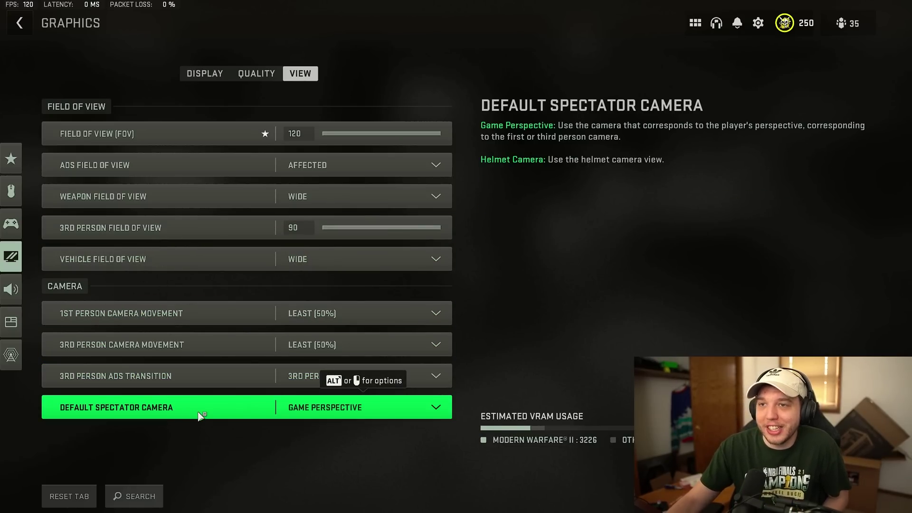
click(209, 74)
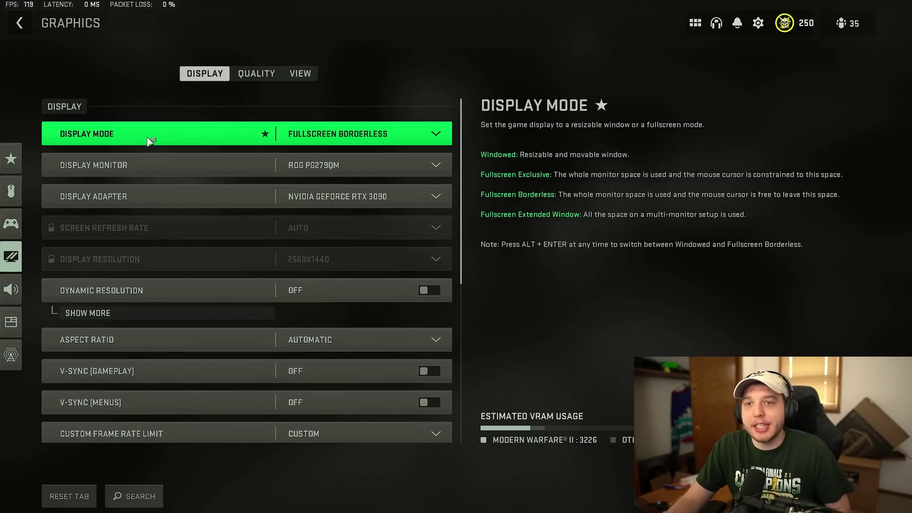
click(345, 135)
click(230, 134)
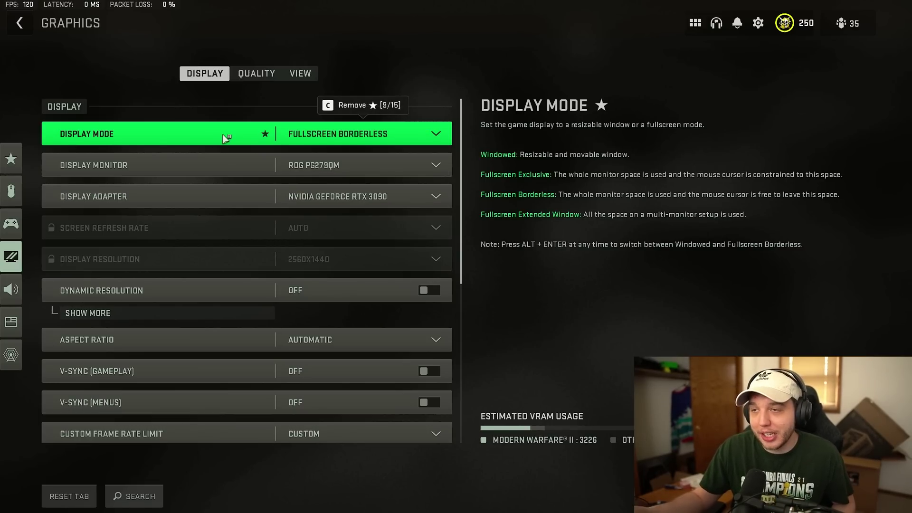
click(327, 135)
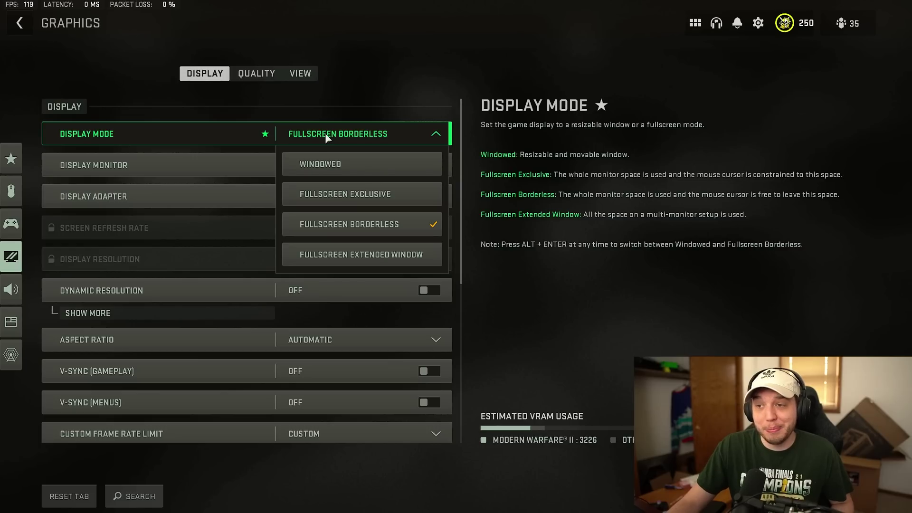
click(327, 133)
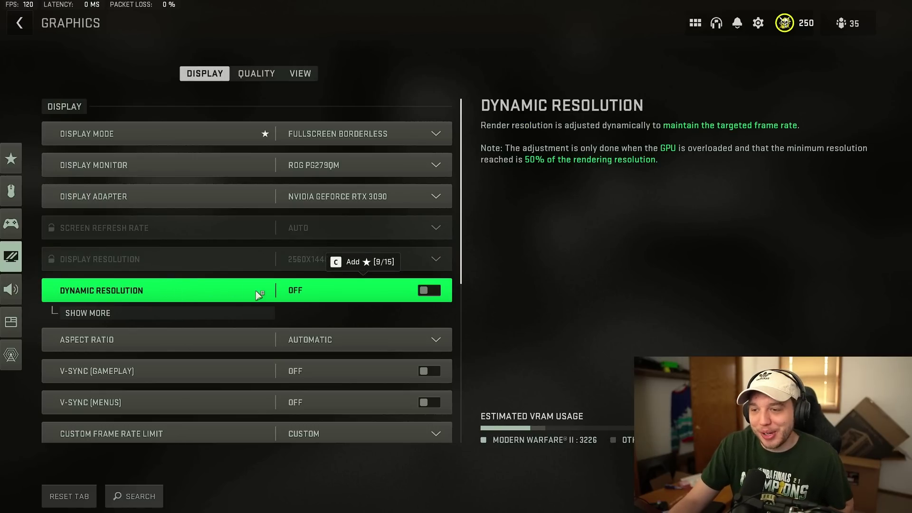
Review the display settings from Dynamic Resolution onward and expand Custom Frame Rate Limit to check the gameplay, menu and out-of-focus limits.
scroll(220, 281, down, 2)
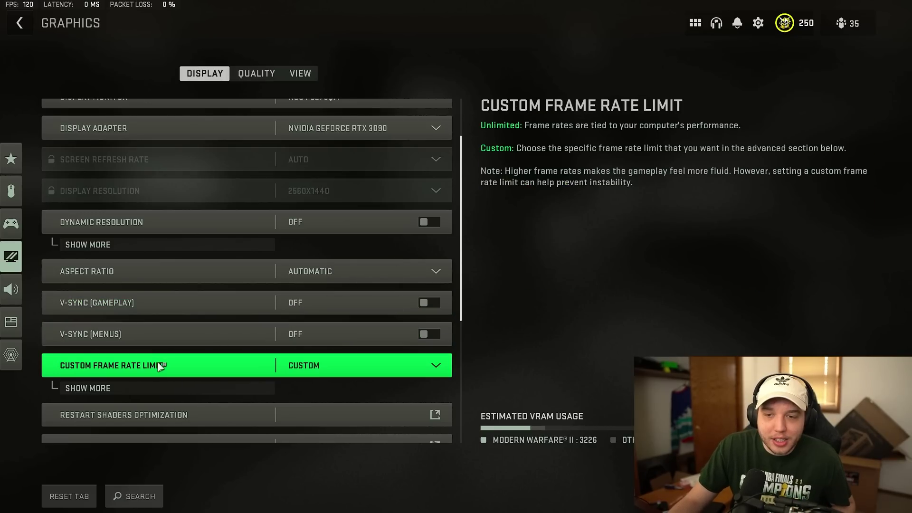
scroll(156, 367, down, 3)
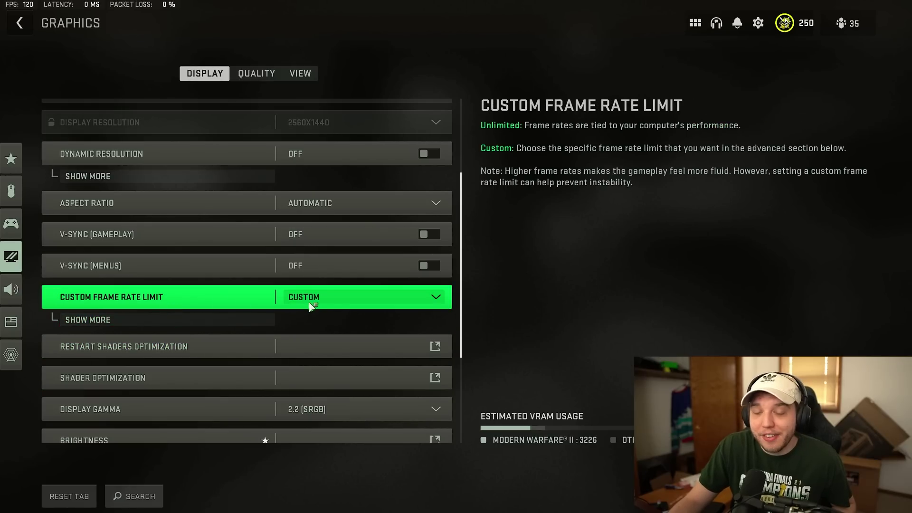
click(116, 320)
scroll(213, 329, down, 1)
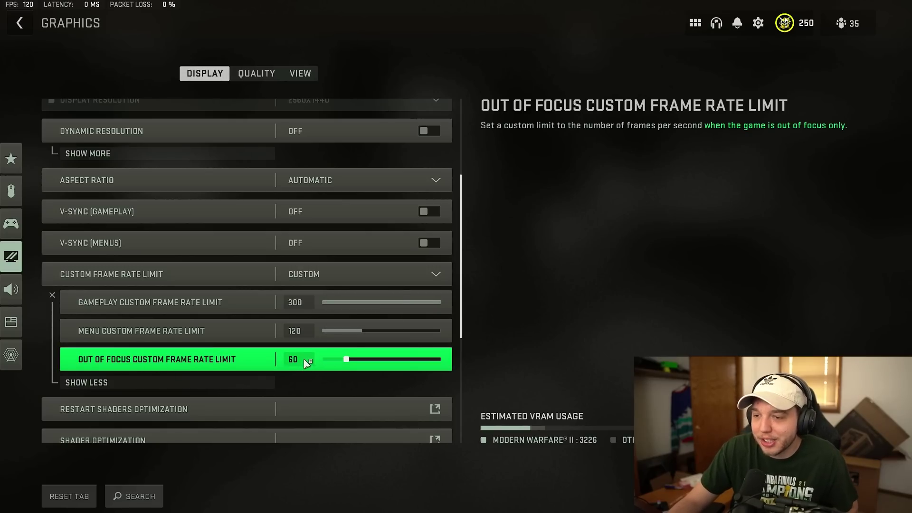
scroll(170, 349, down, 3)
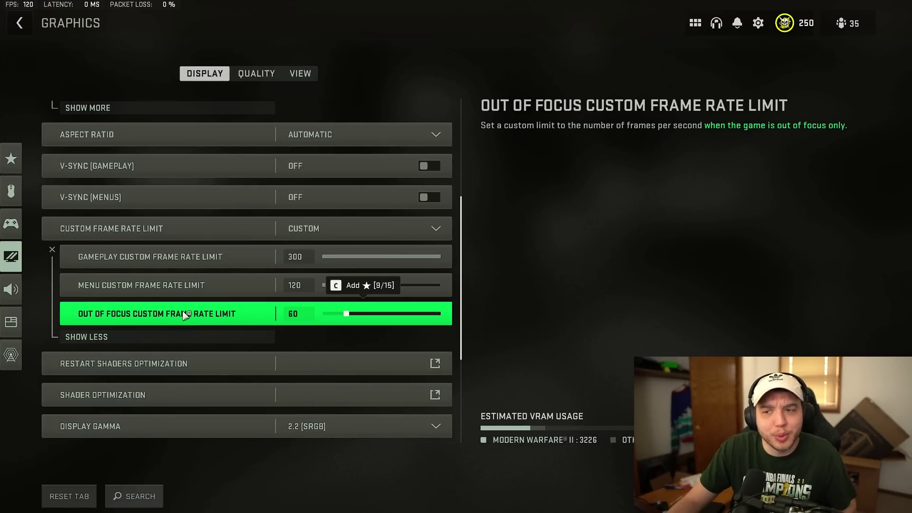
Check the available Display Gamma options and view the Brightness calibration screen, leaving both settings as they are.
scroll(187, 311, down, 6)
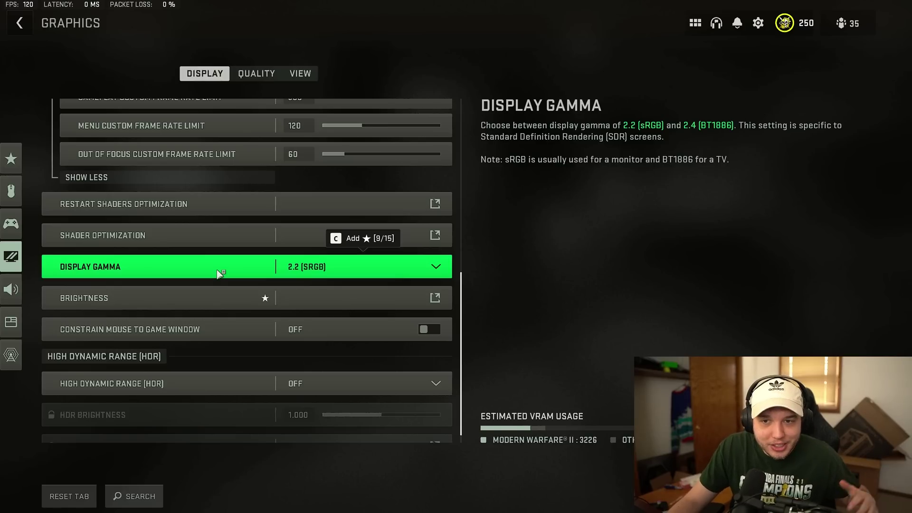
click(309, 268)
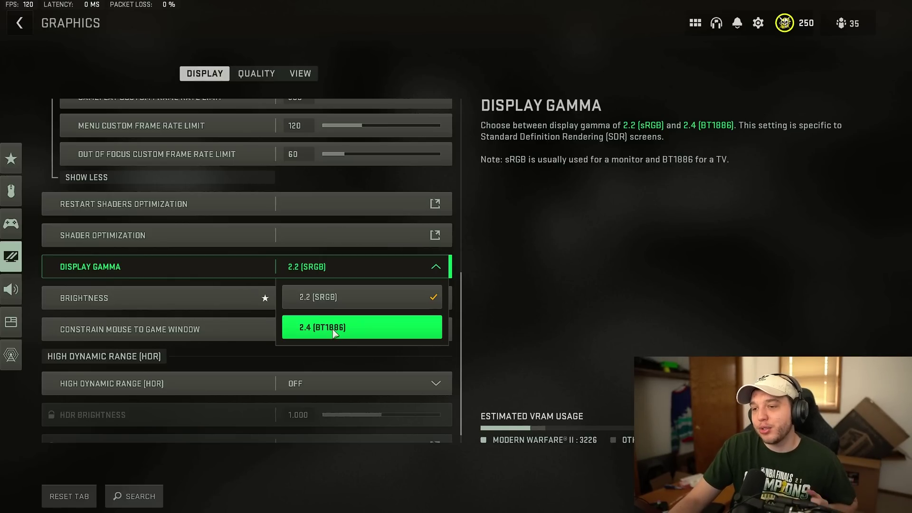
click(330, 266)
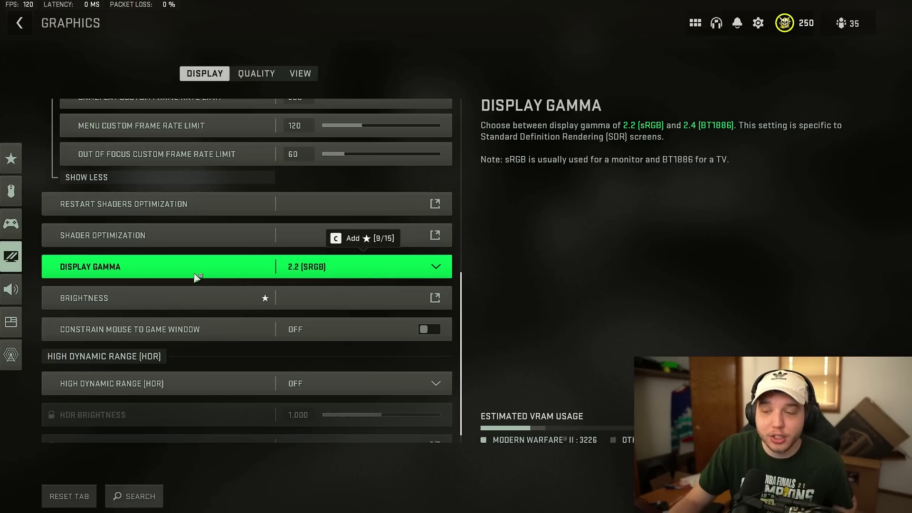
click(191, 299)
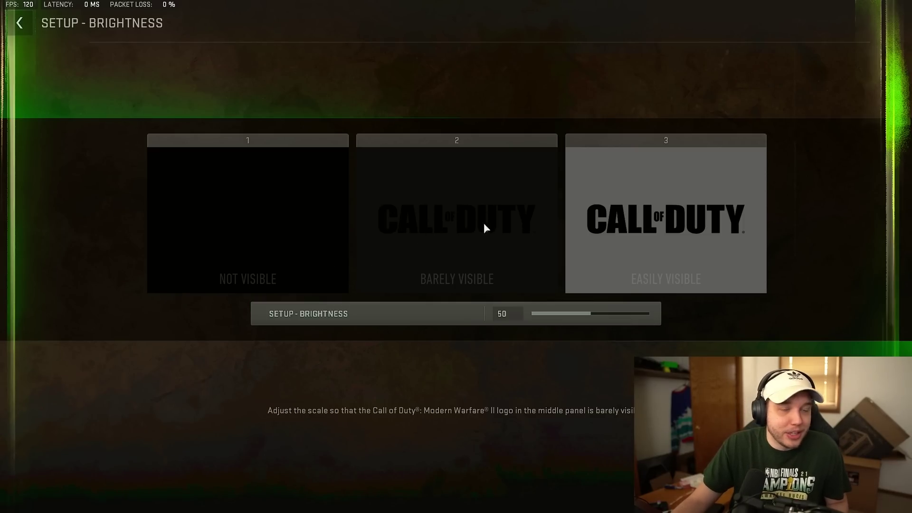
key(Escape)
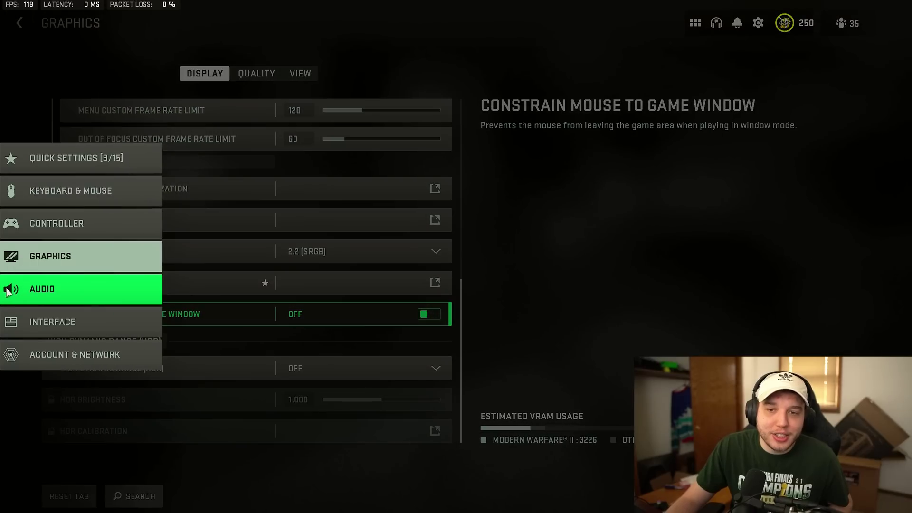
Examine the audio settings, including the audio mix, the individual volumes under Master Volume, voice chat, microphone and advanced options.
click(28, 291)
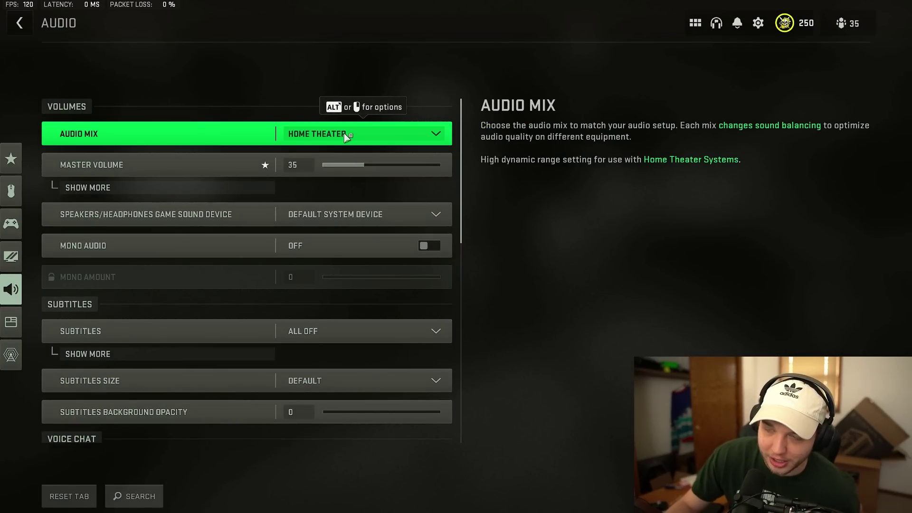
click(180, 170)
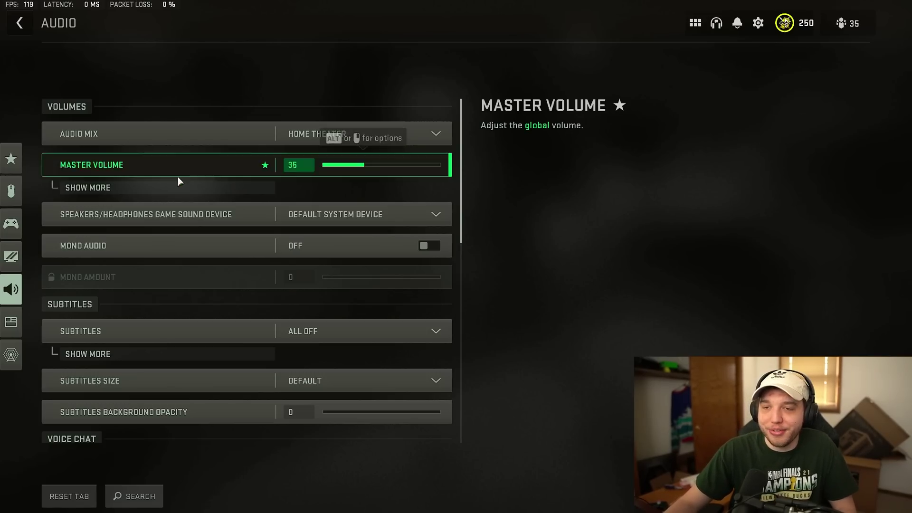
click(122, 188)
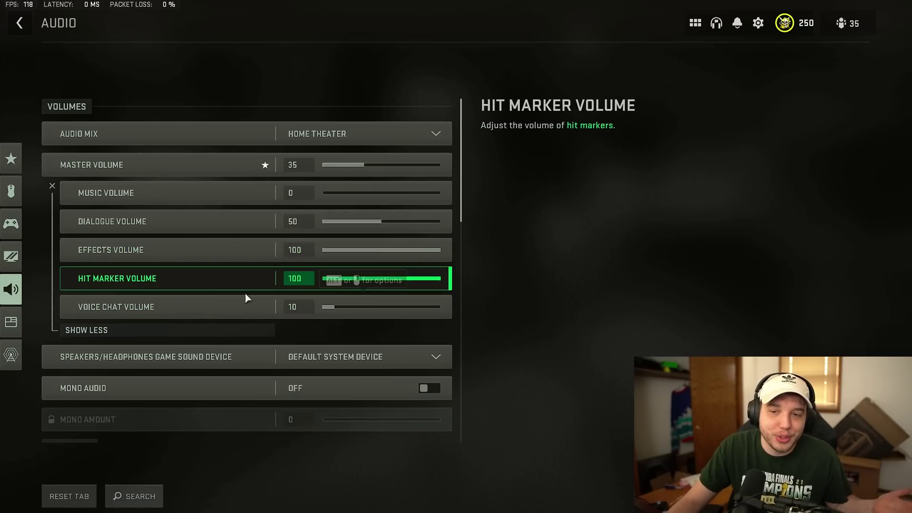
scroll(223, 306, down, 1)
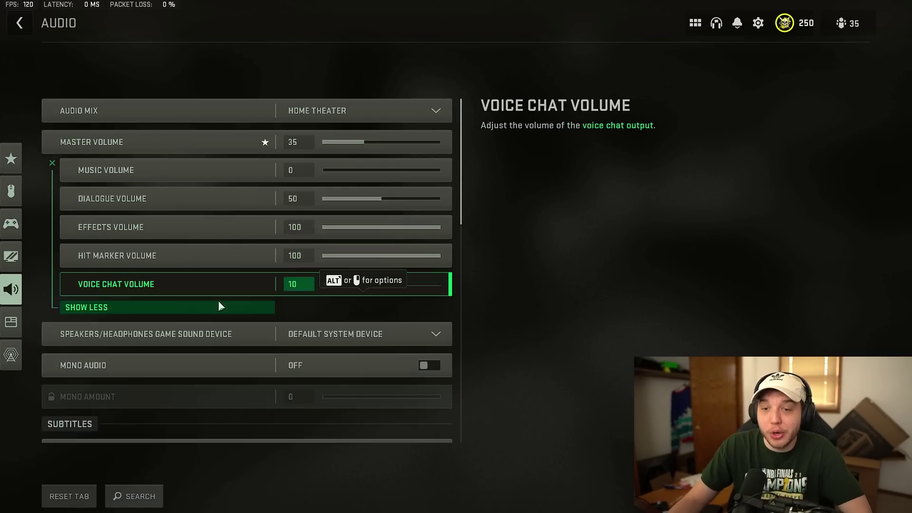
scroll(213, 304, down, 6)
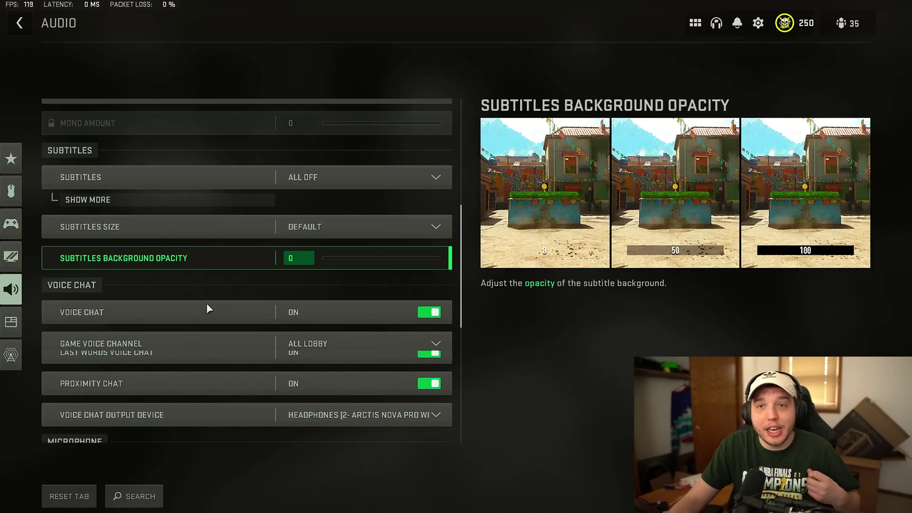
scroll(207, 306, down, 6)
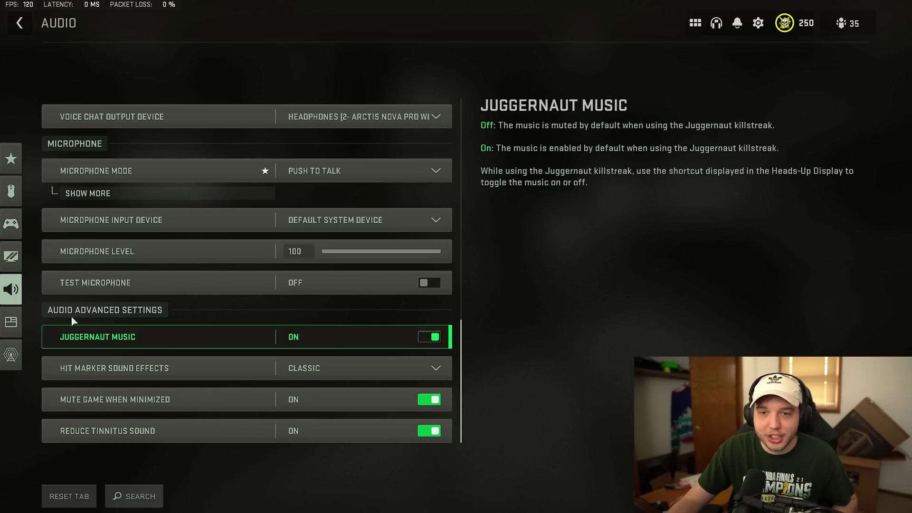
Examine the interface settings for readability, subtitles, HUD and telemetry.
click(11, 322)
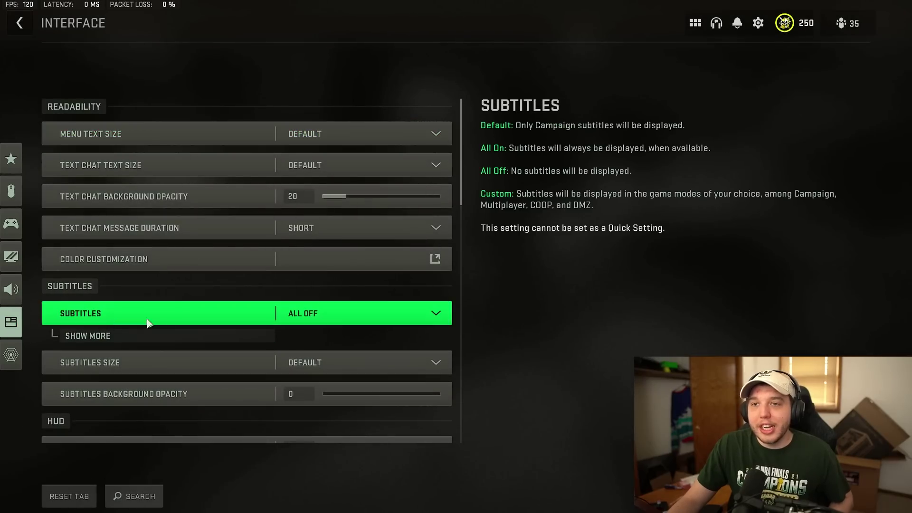
scroll(226, 259, down, 1)
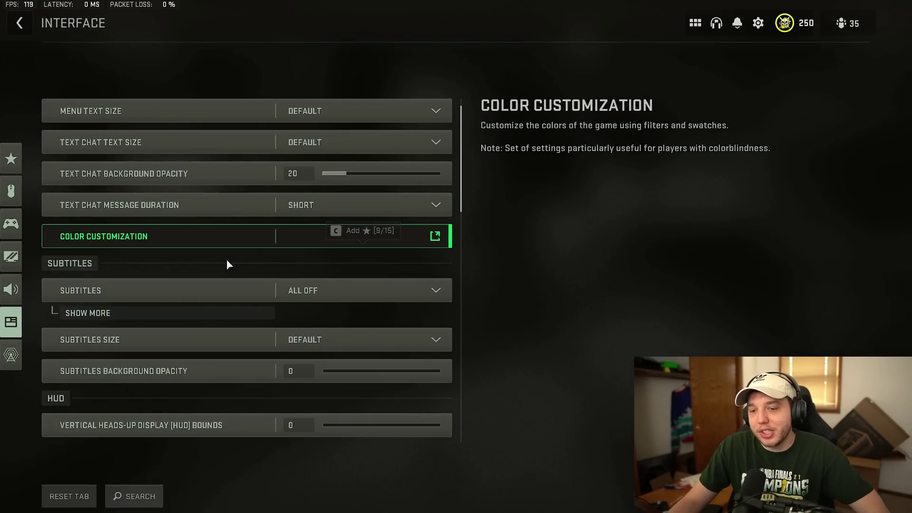
scroll(227, 259, down, 8)
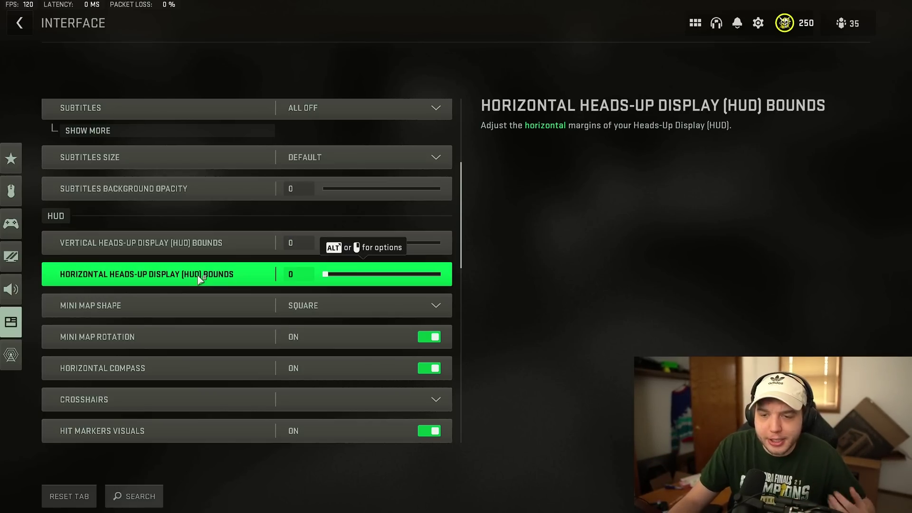
scroll(197, 284, down, 3)
scroll(197, 289, down, 9)
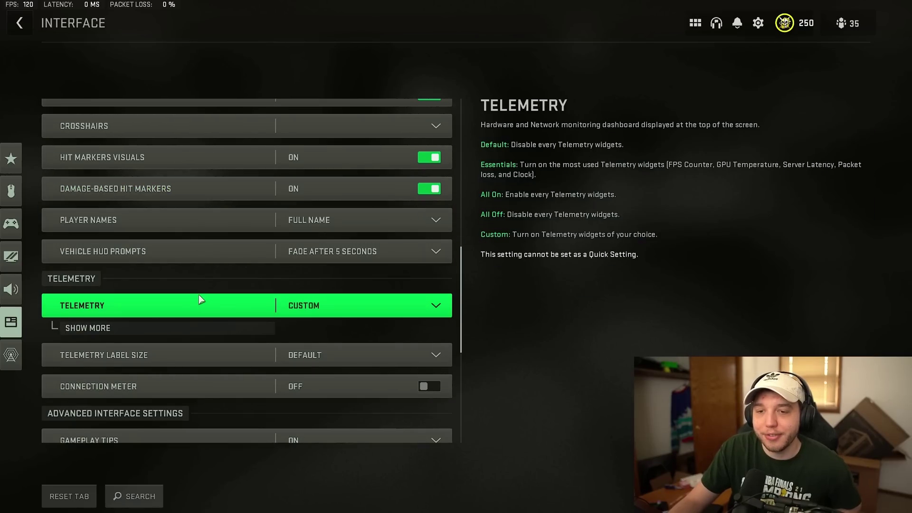
scroll(195, 292, down, 1)
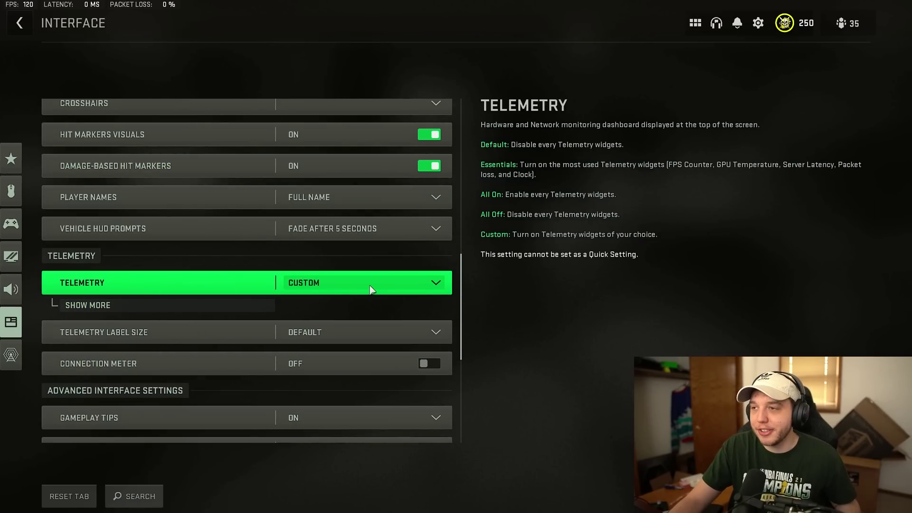
Expand the Telemetry widget options and review the advanced interface settings down to Center Dot Scale.
click(137, 306)
scroll(209, 280, down, 5)
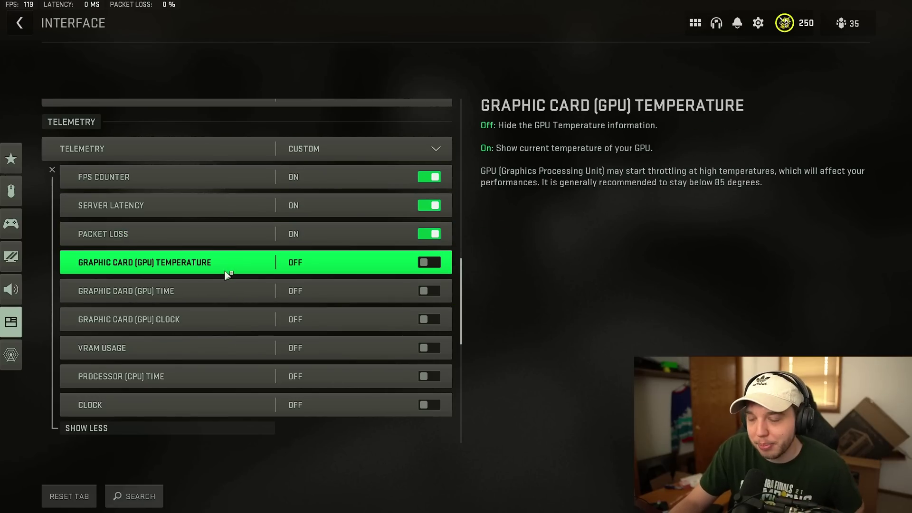
scroll(227, 275, down, 4)
scroll(227, 274, down, 6)
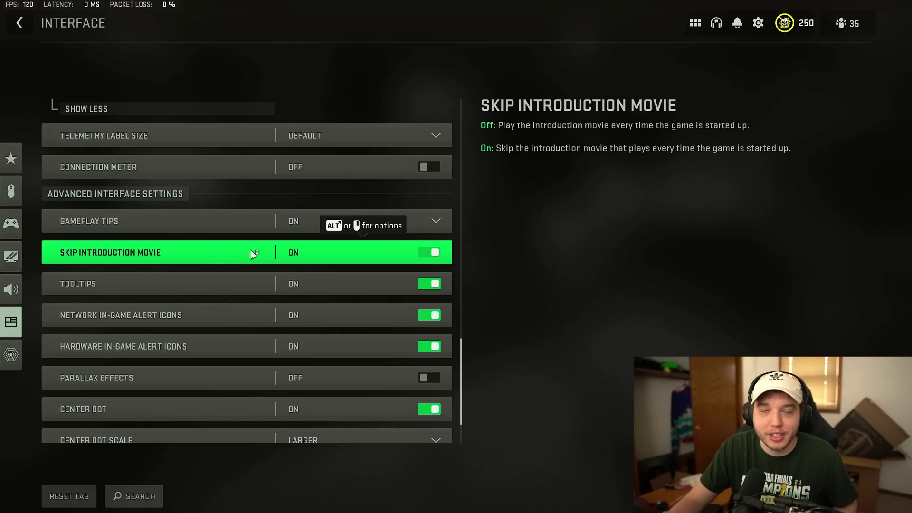
scroll(221, 256, down, 2)
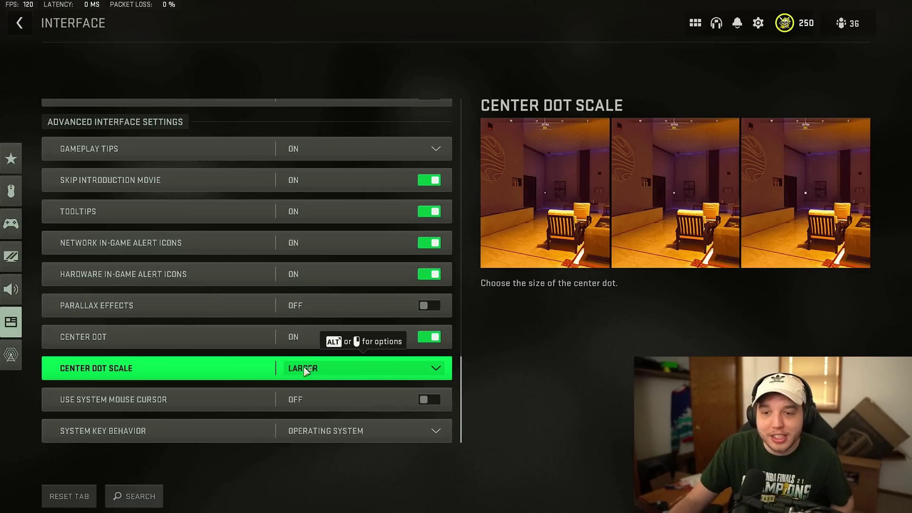
Open Color Customization and review the color filter settings and interface element colors.
scroll(277, 359, up, 15)
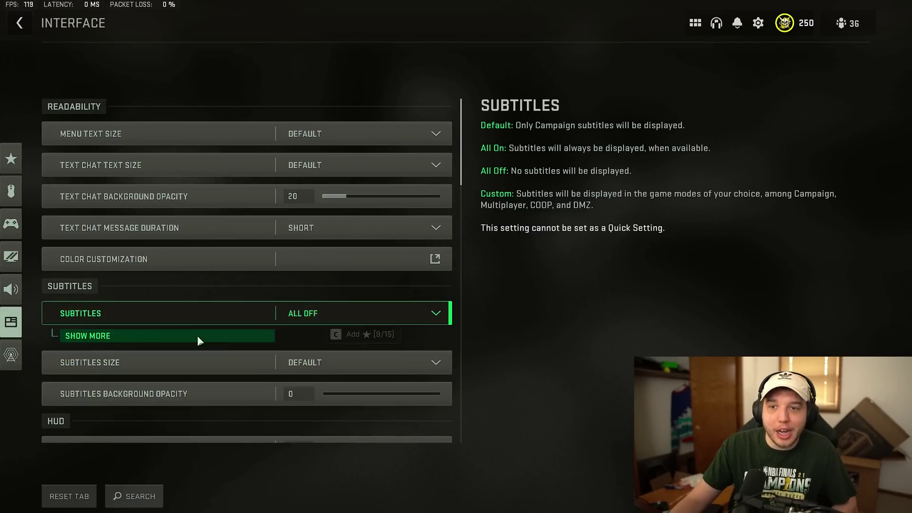
click(176, 258)
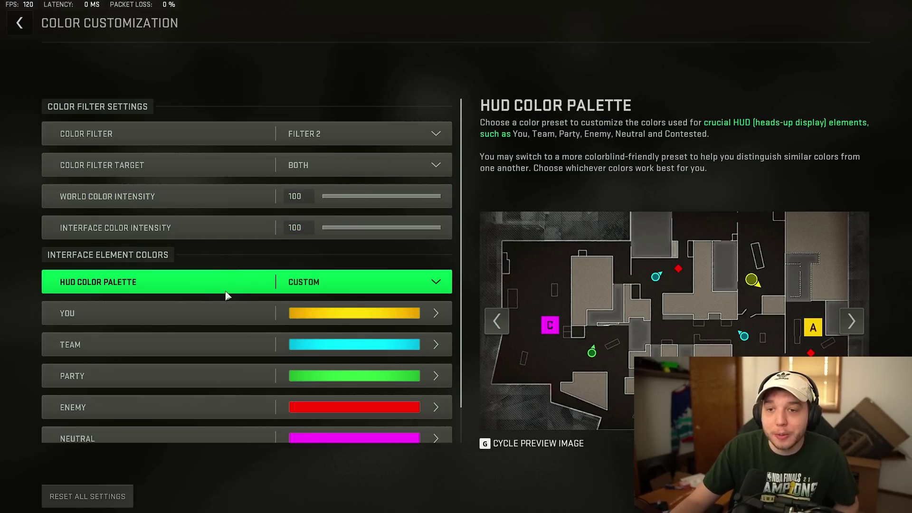
scroll(224, 293, down, 1)
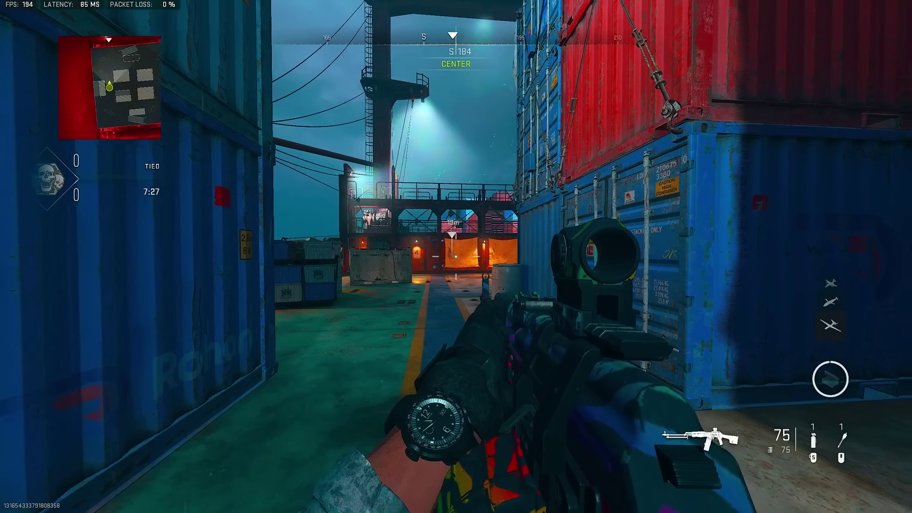
key(w)
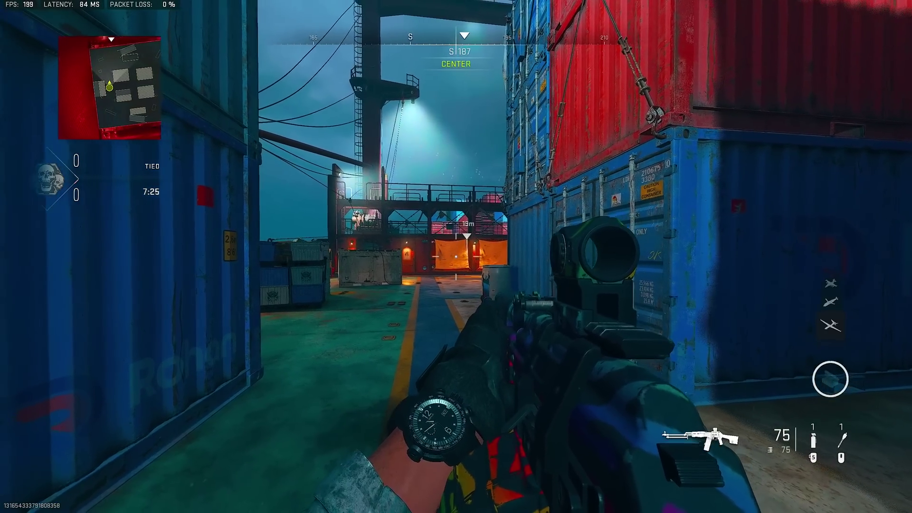
key(w)
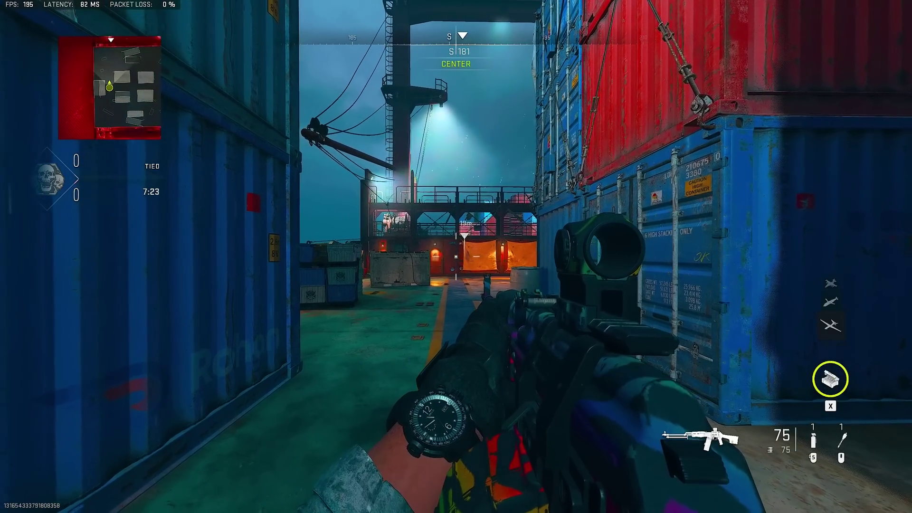
key(w)
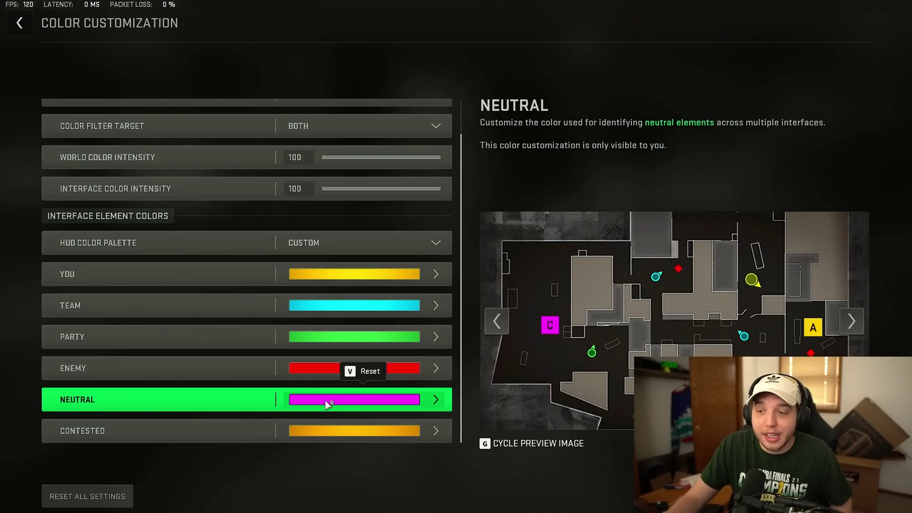
Apply the custom color FF00FA to neutral elements.
click(331, 404)
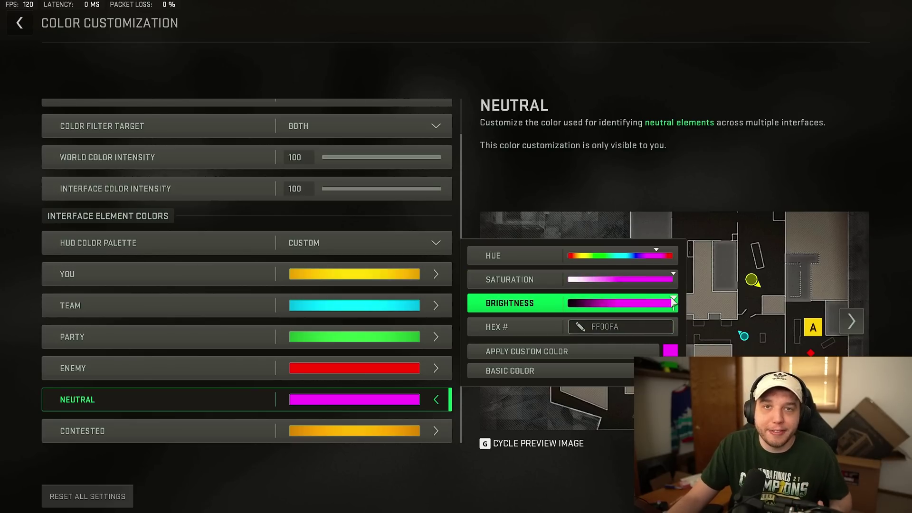
click(577, 354)
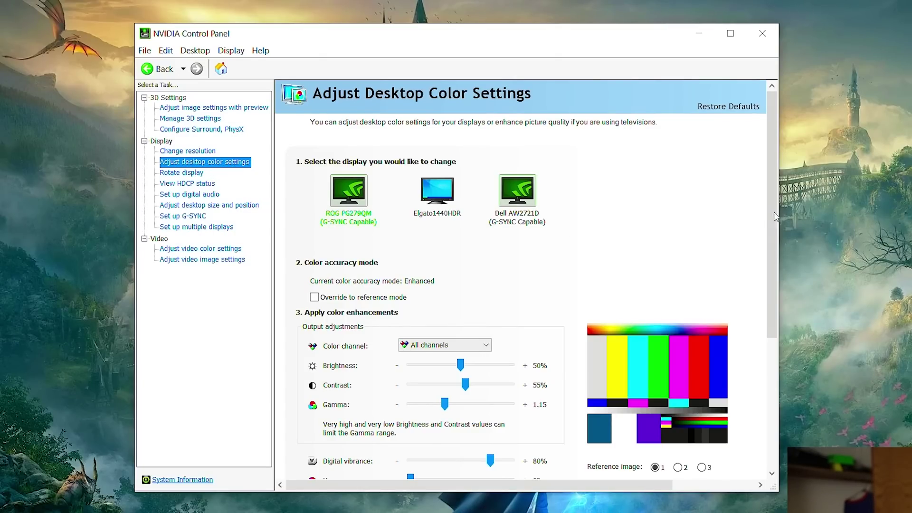
Switch to the NVIDIA Control Panel and apply 80% digital vibrance in the desktop color settings for the ROG PG279QM display.
drag(774, 218, 768, 254)
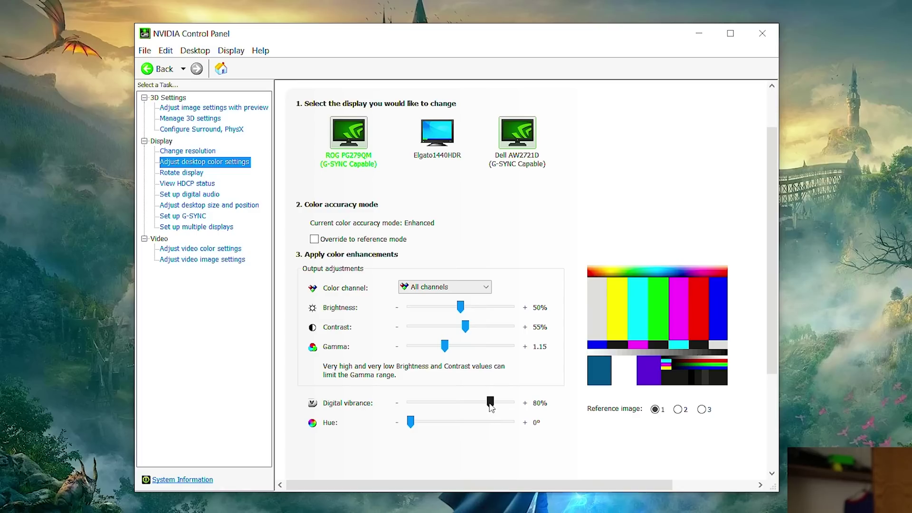
mouse_move(491, 406)
mouse_down()
mouse_move(531, 401)
mouse_move(490, 406)
mouse_up()
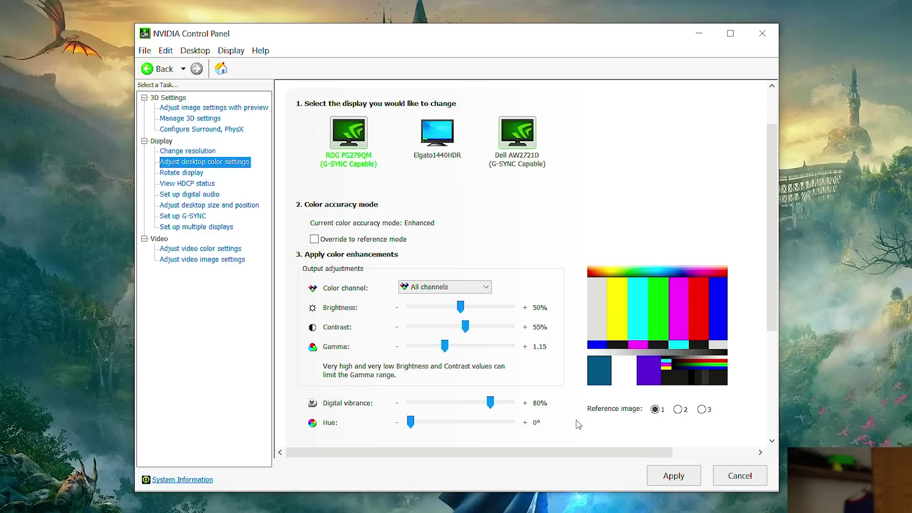
click(658, 475)
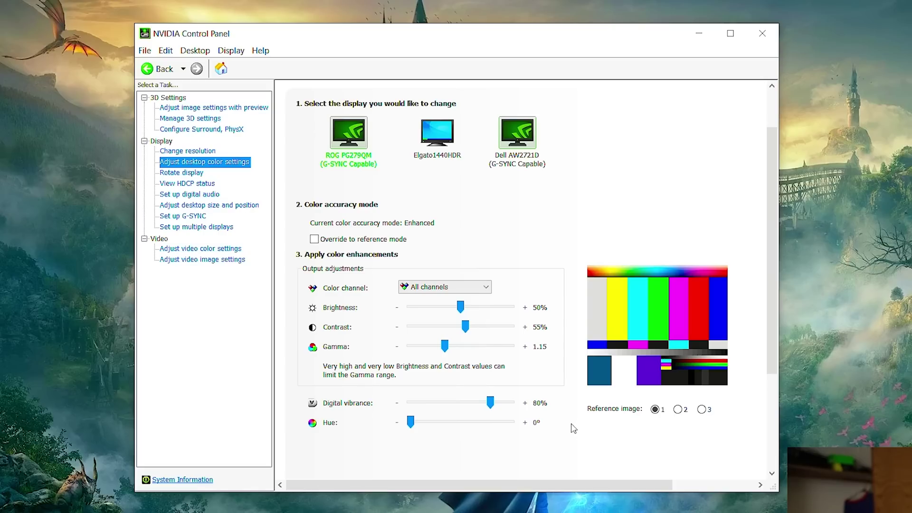
Set digital vibrance to 50%, gamma to 1.00 and contrast to 50% for the ROG PG279QM display, and apply the changes.
drag(490, 403, 461, 408)
drag(444, 347, 461, 330)
click(466, 327)
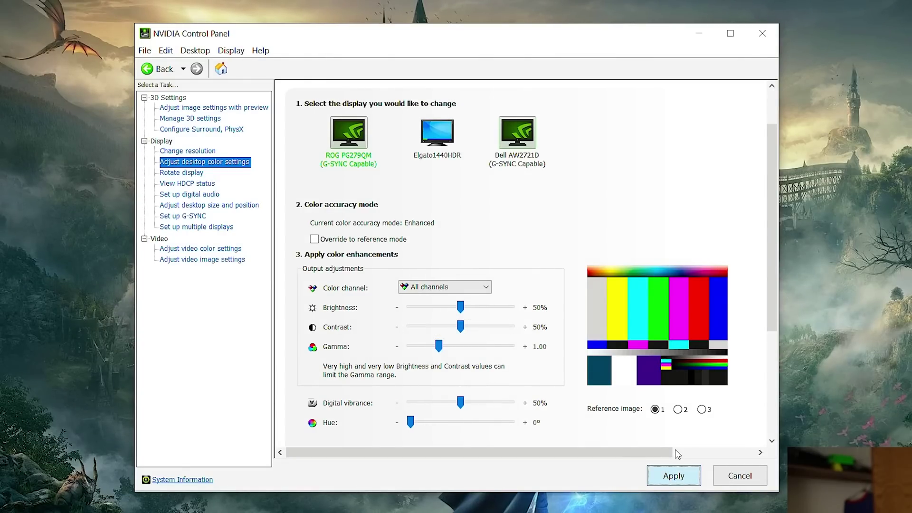
click(690, 476)
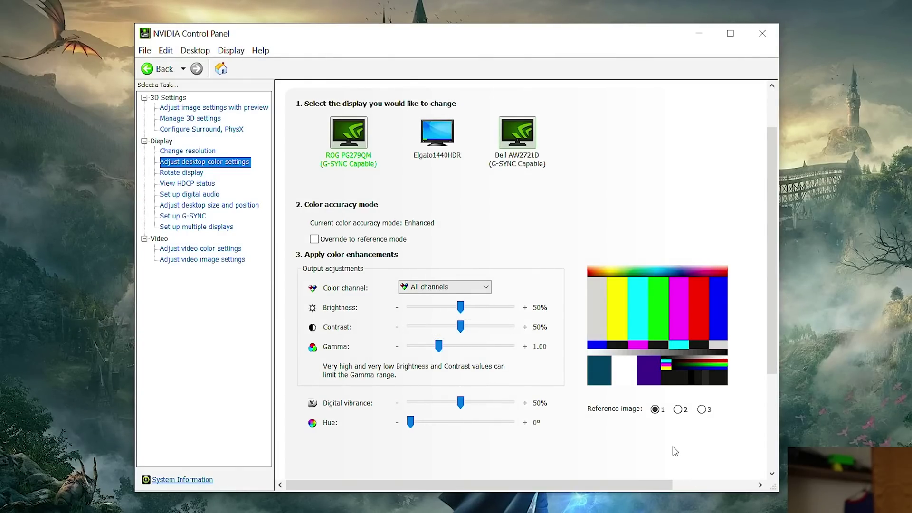
Review the global 3D settings, and the available resolutions and refresh rates for the ROG PG279QM display.
click(214, 120)
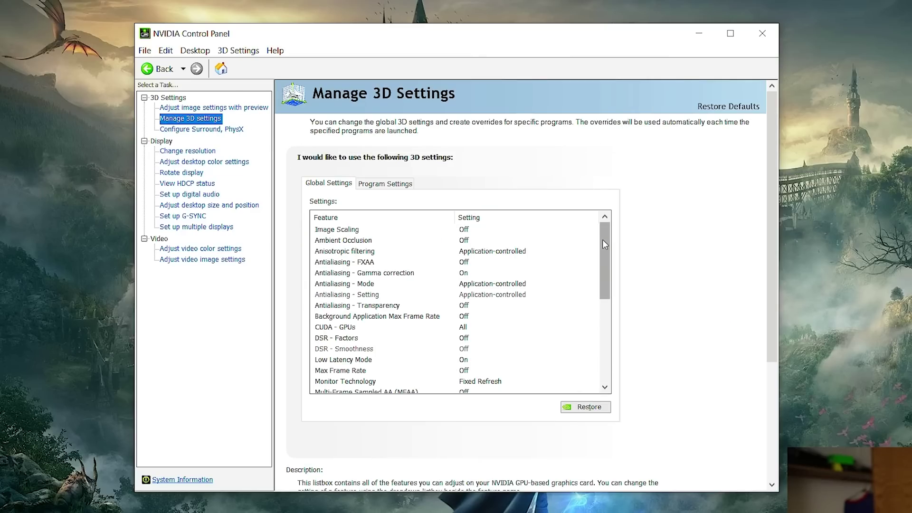
drag(603, 240, 606, 336)
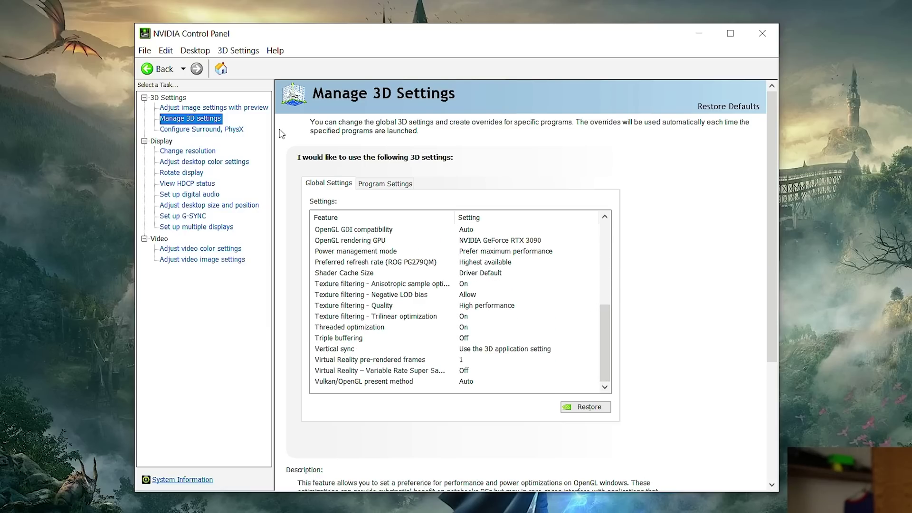
click(200, 152)
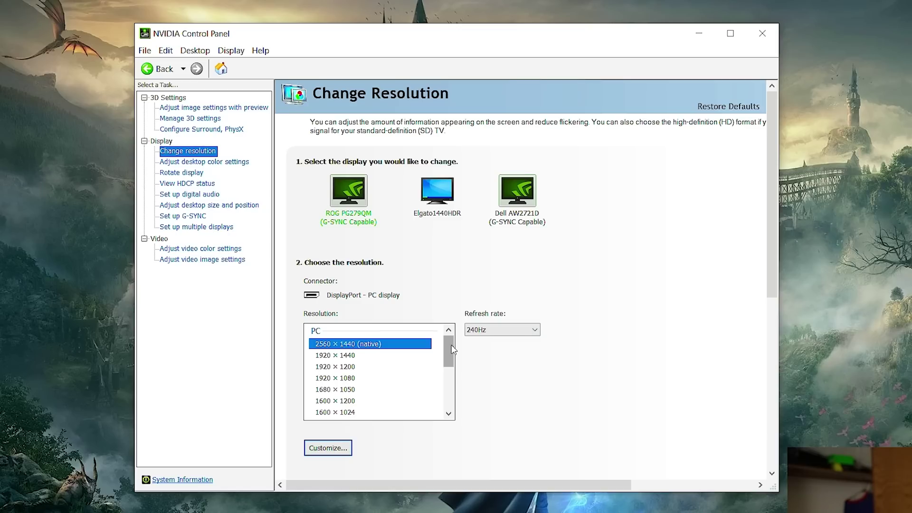
click(506, 331)
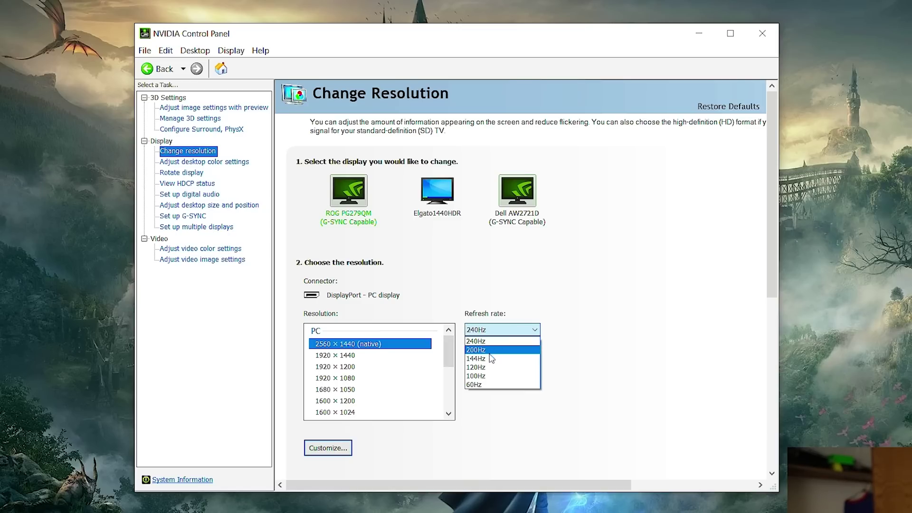
click(489, 332)
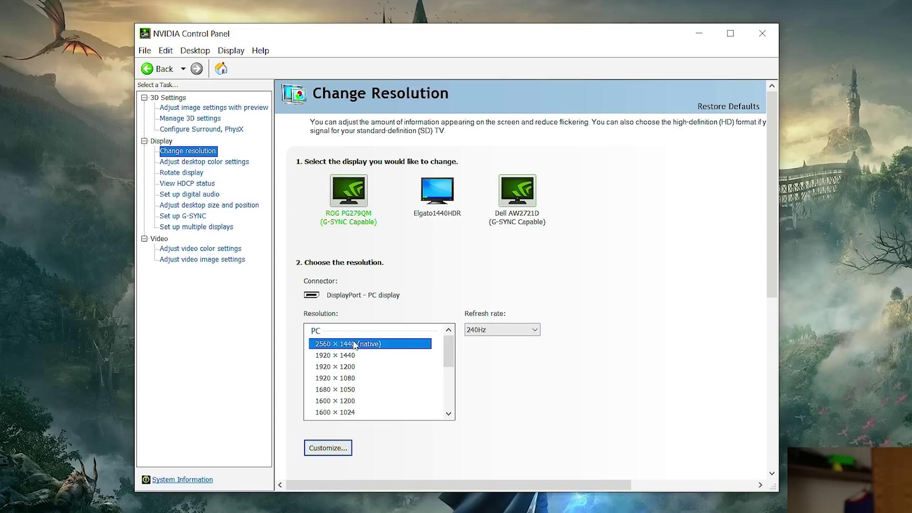
drag(449, 355, 459, 420)
scroll(403, 335, up, 10)
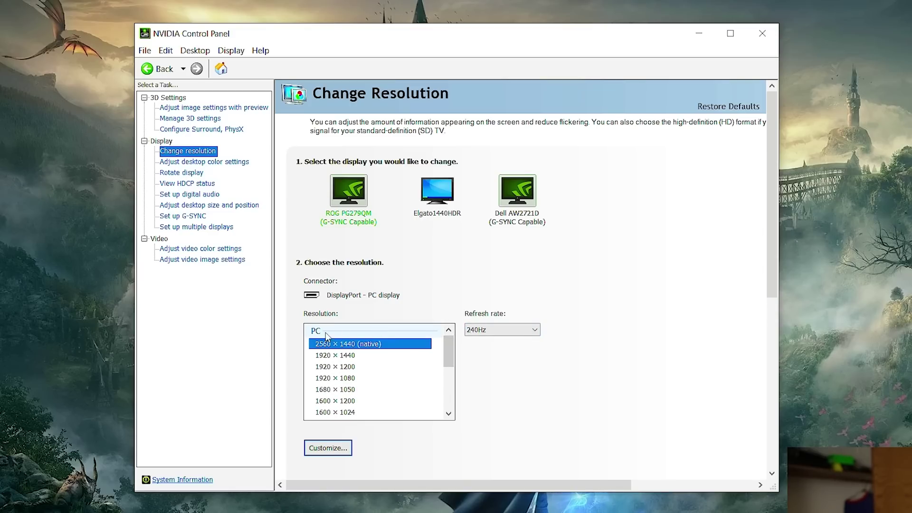
drag(448, 349, 441, 321)
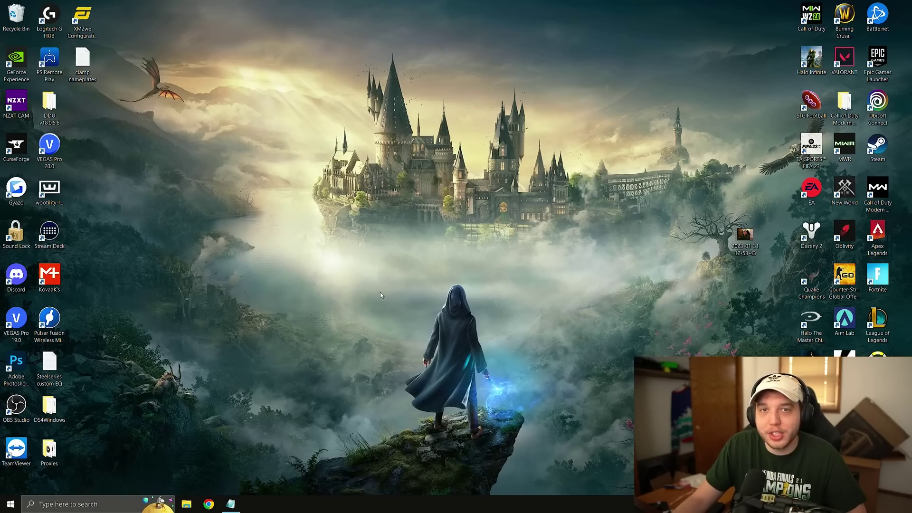
Switch to Windows Settings and check Game Mode and hardware-accelerated GPU scheduling, closing the window when done.
click(93, 505)
text(game mode)
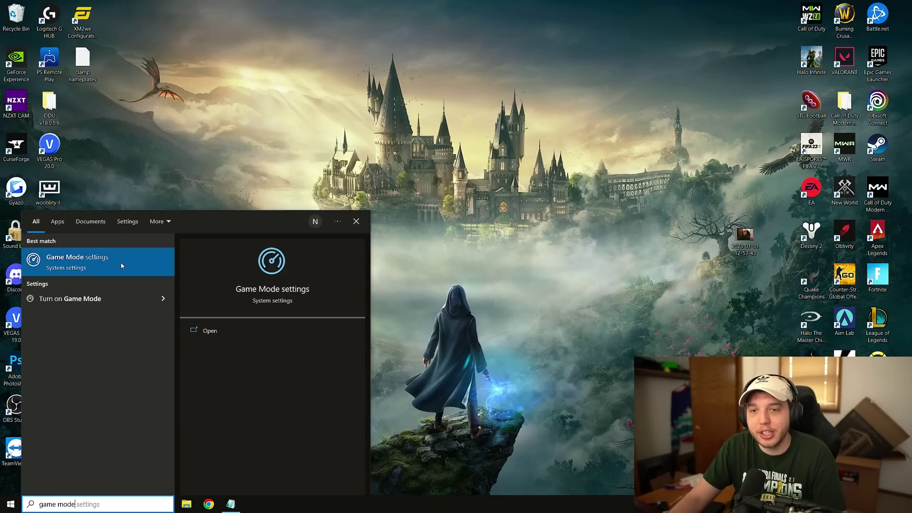
click(121, 267)
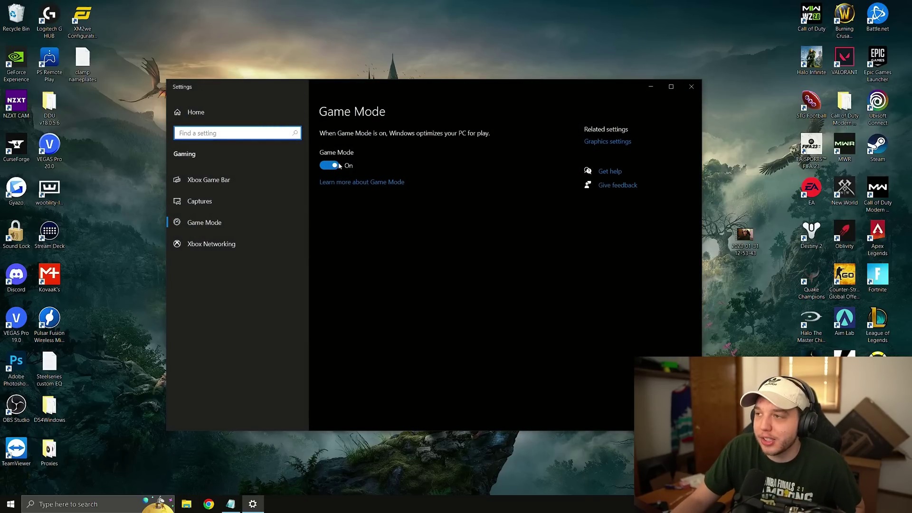
click(608, 142)
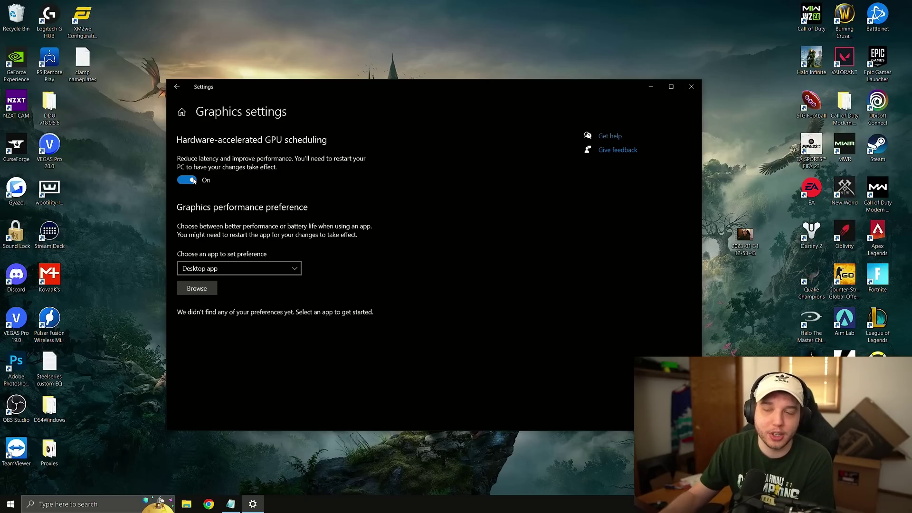
click(691, 86)
Open the additional power settings from Power & sleep and show the additional power plans.
click(97, 503)
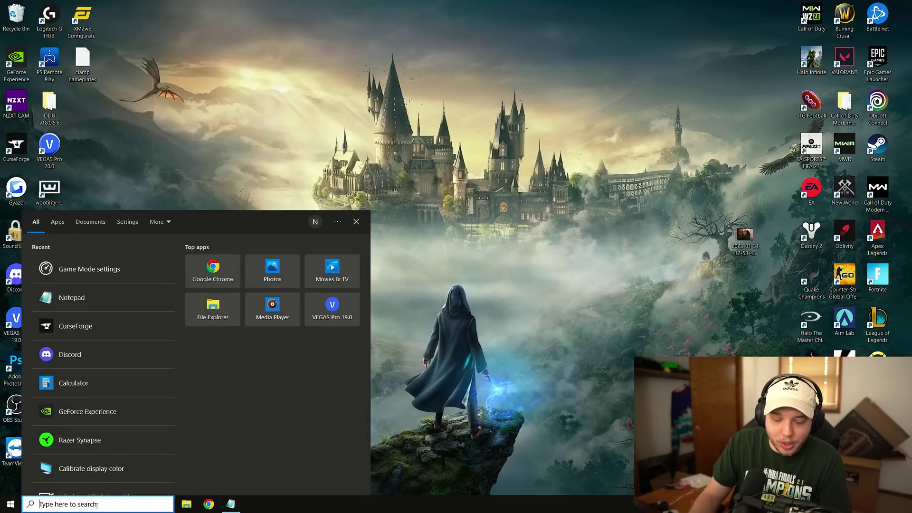
text(power)
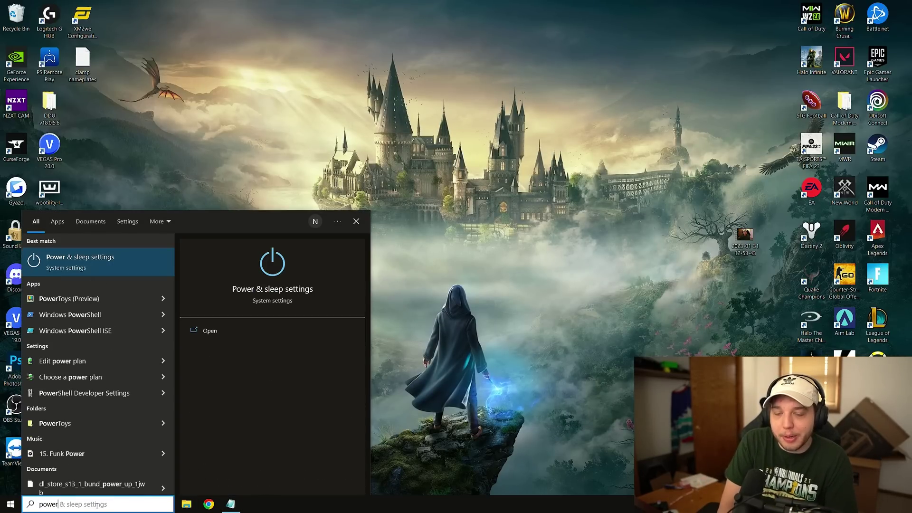
click(125, 266)
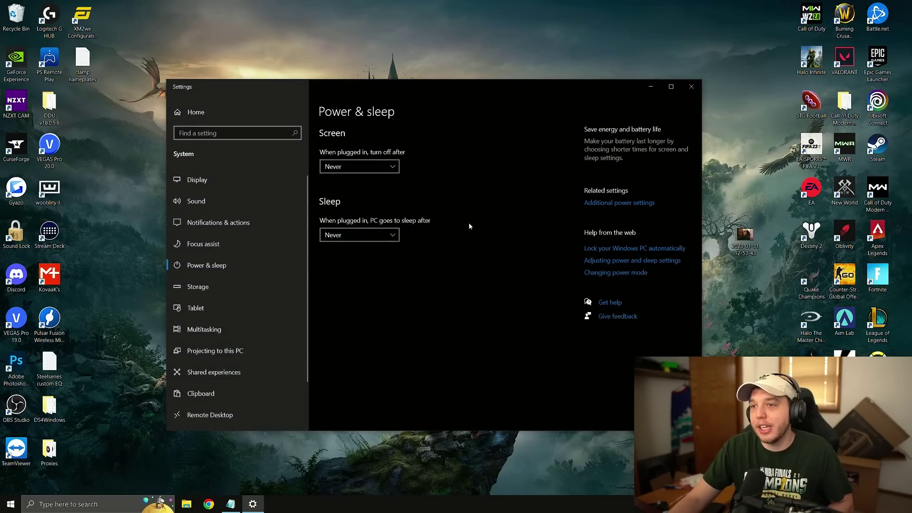
click(617, 202)
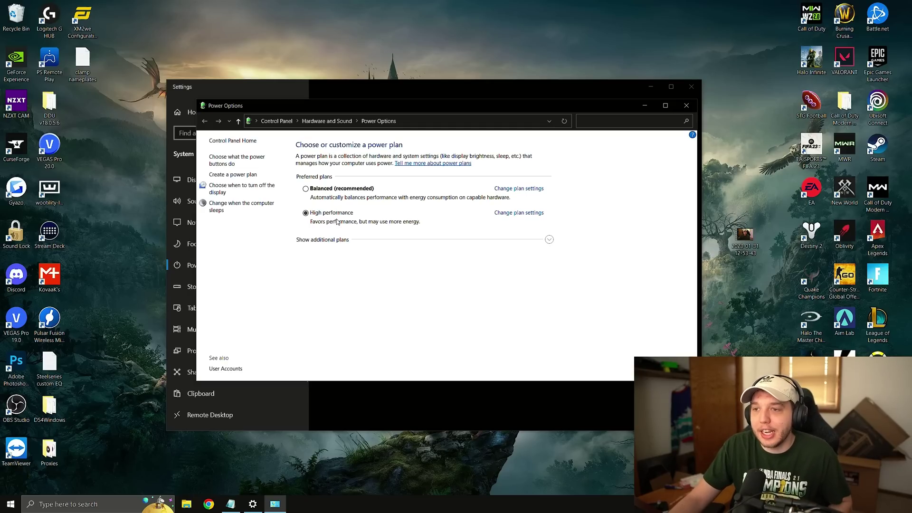
click(549, 240)
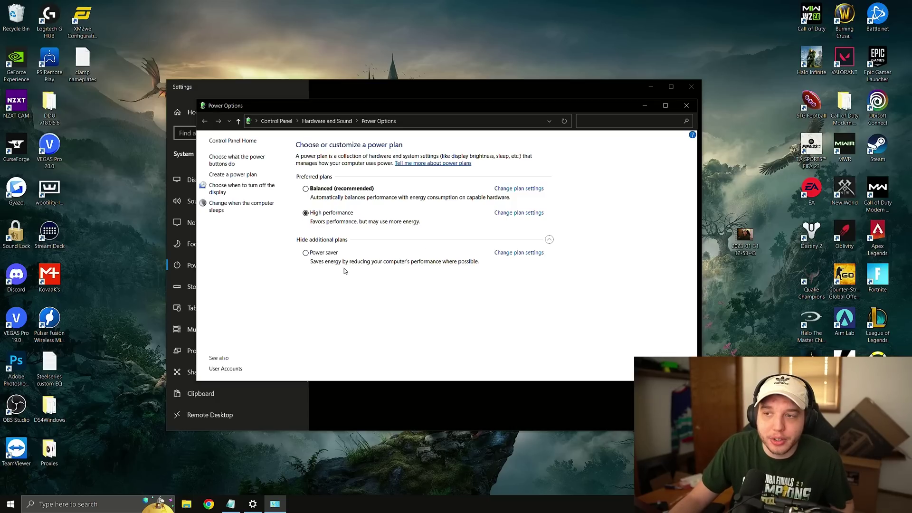